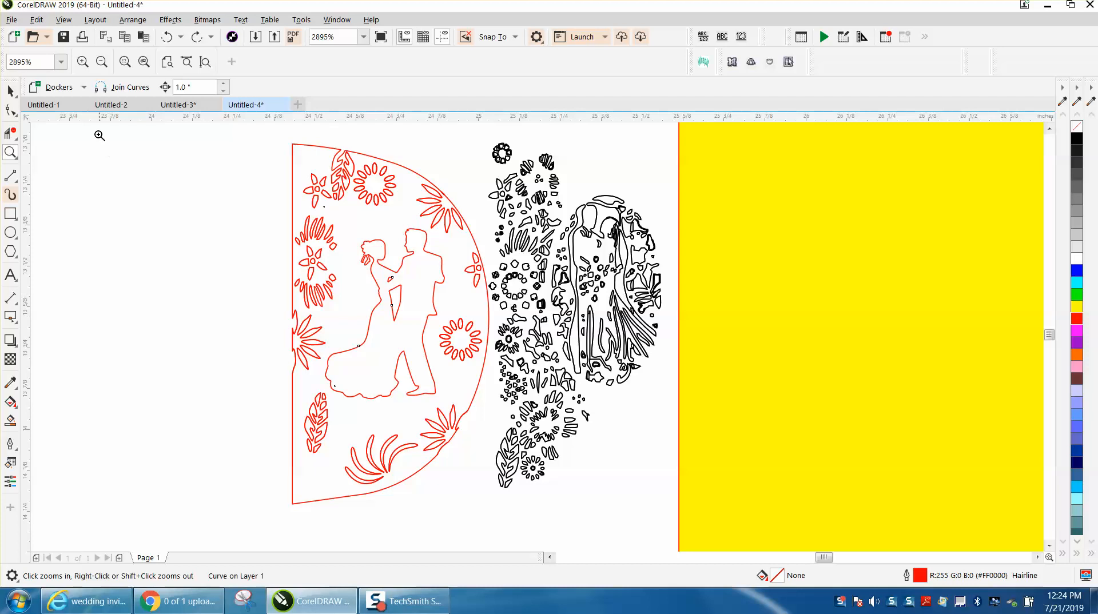
left_click(10, 90)
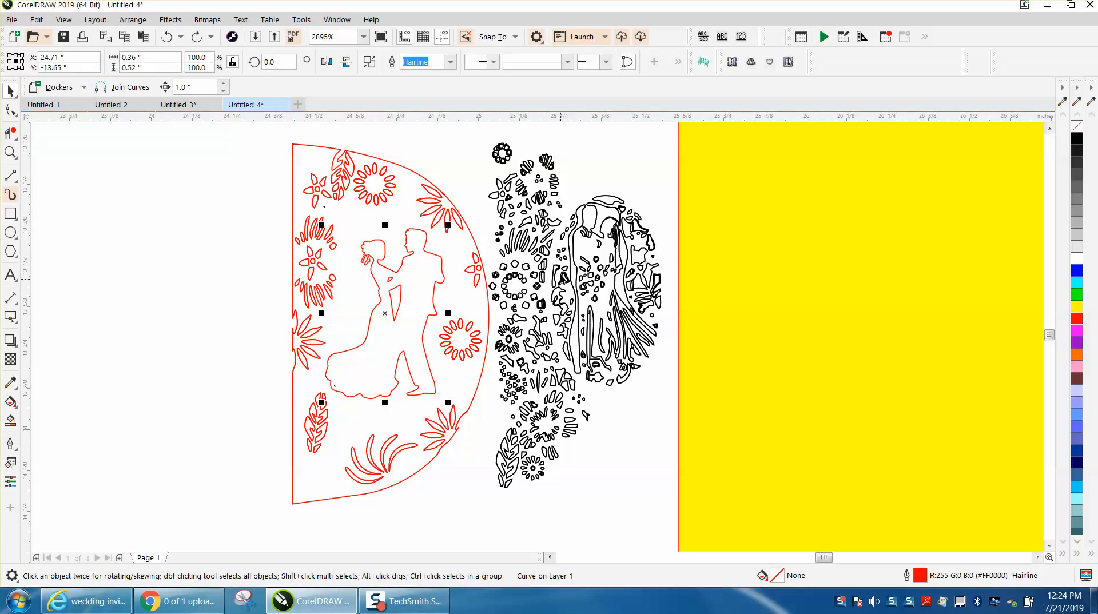
left_click(11, 153)
left_click_drag(603, 224, 667, 270)
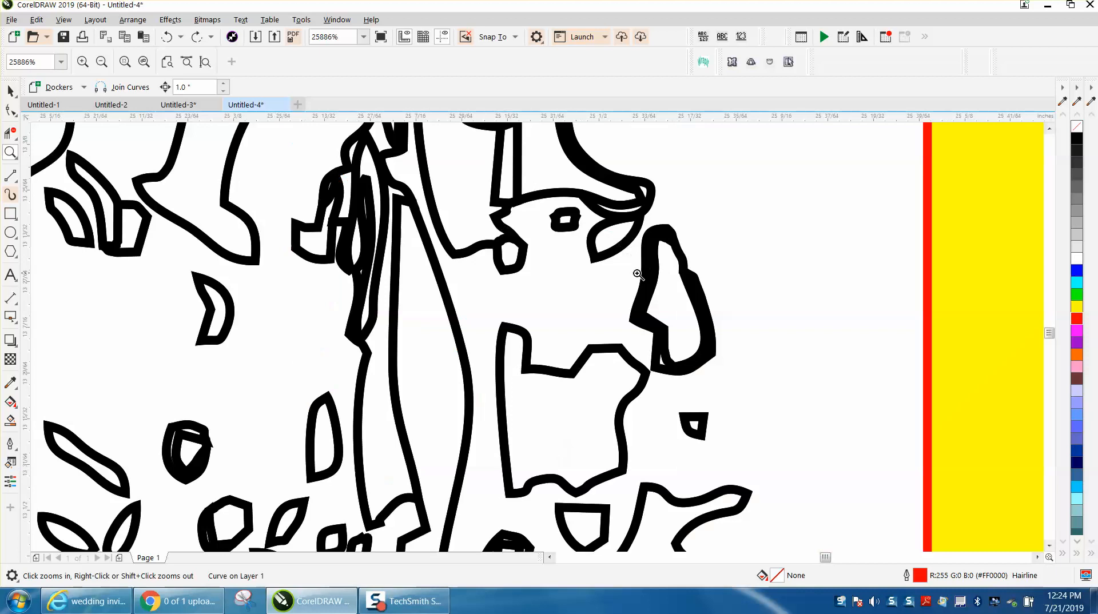
scroll(547, 230, "down", 5)
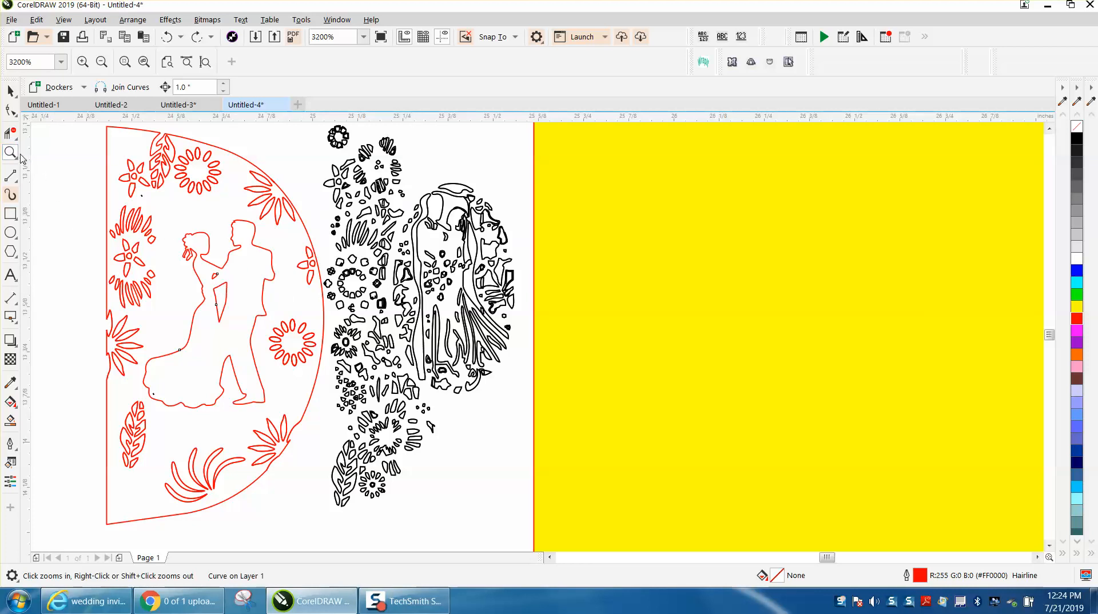
- Delete the tiny stray black curve inside the hem of the bride's dress
left_click_drag(91, 212, 295, 385)
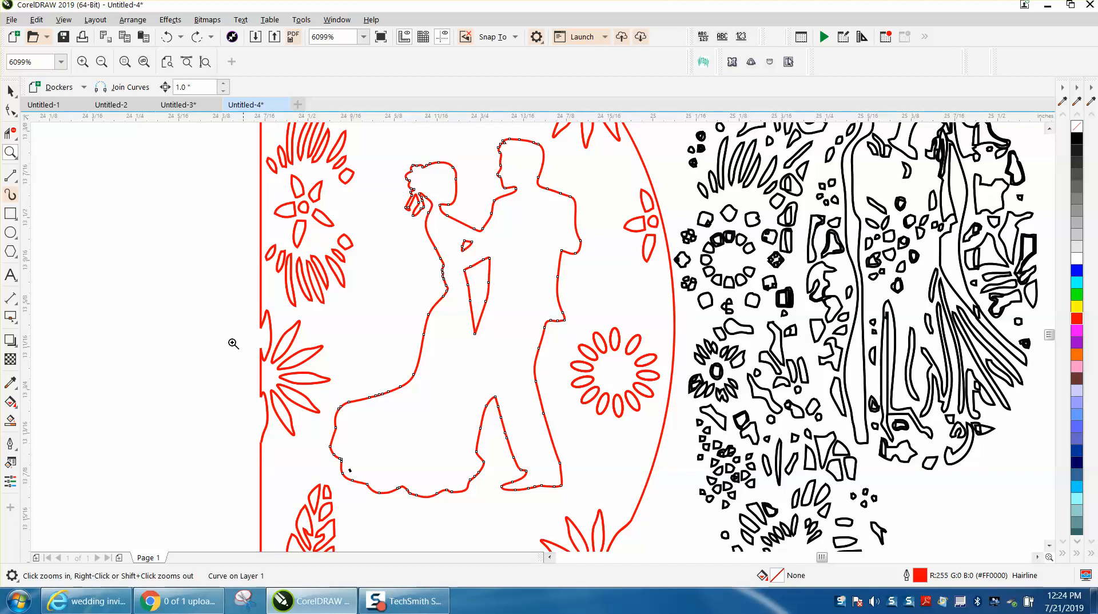
left_click(10, 90)
left_click(322, 413)
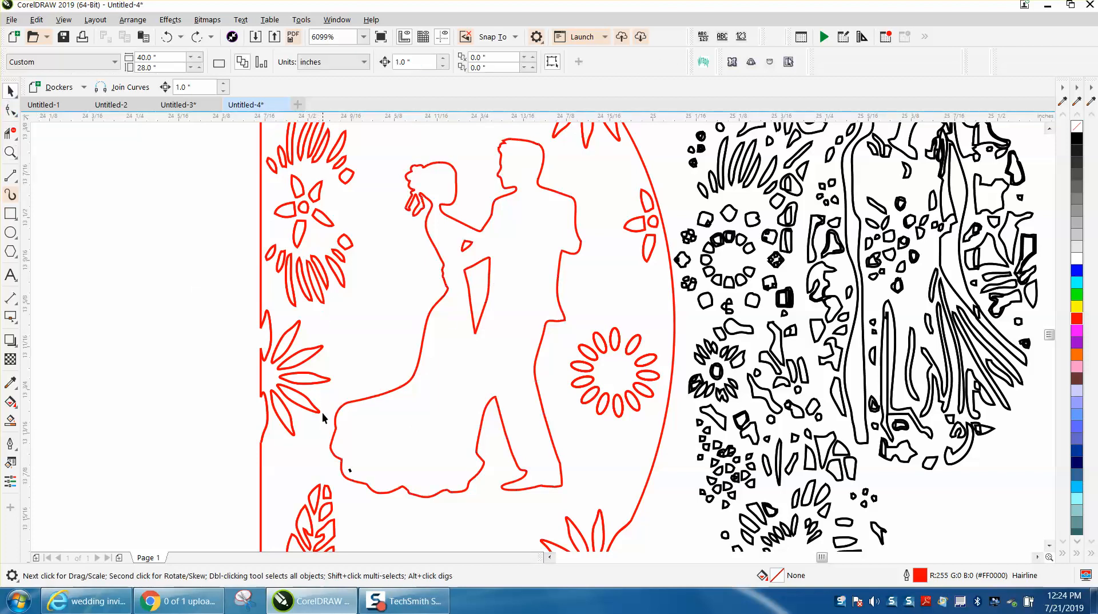
left_click(350, 474)
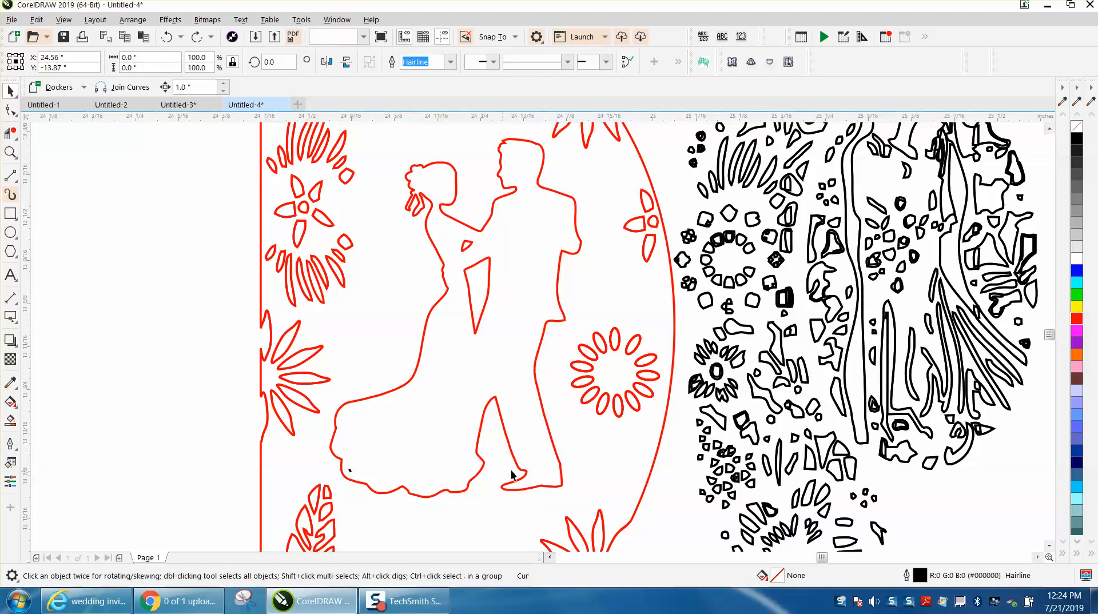
key("Delete")
scroll(353, 471, "up", 2)
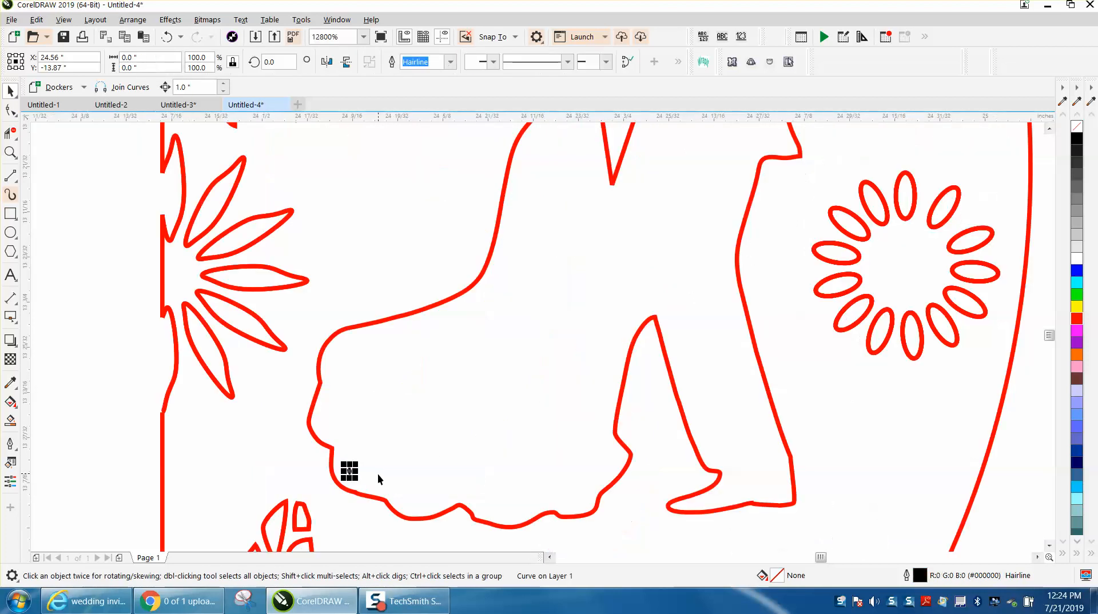
scroll(352, 381, "down", 4)
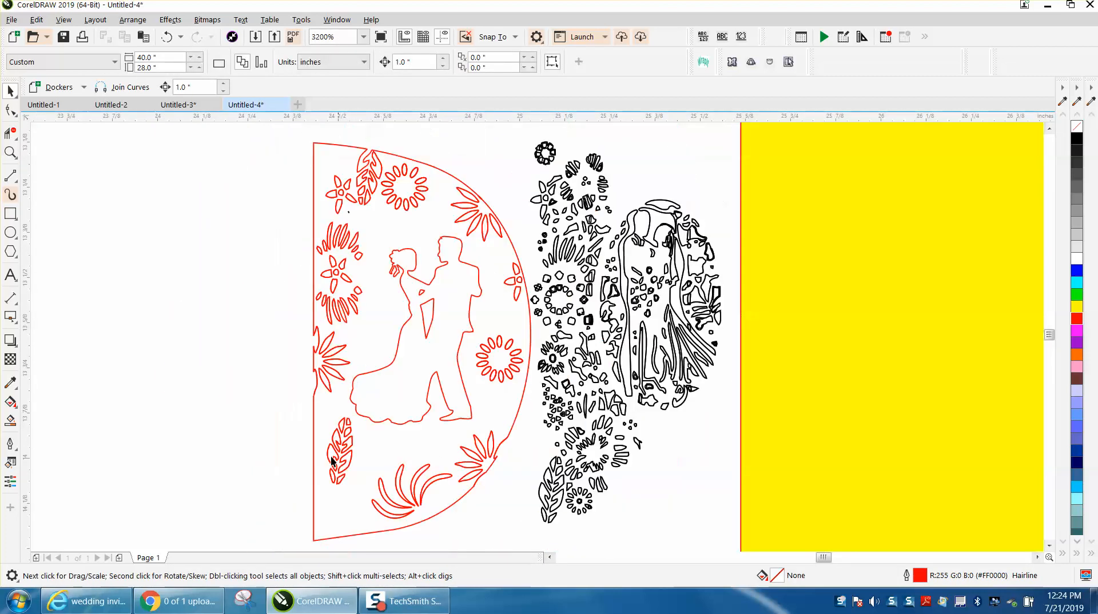
- Try filling the panel background around the couple with black using Smart Fill, and undo the fill
left_click(11, 420)
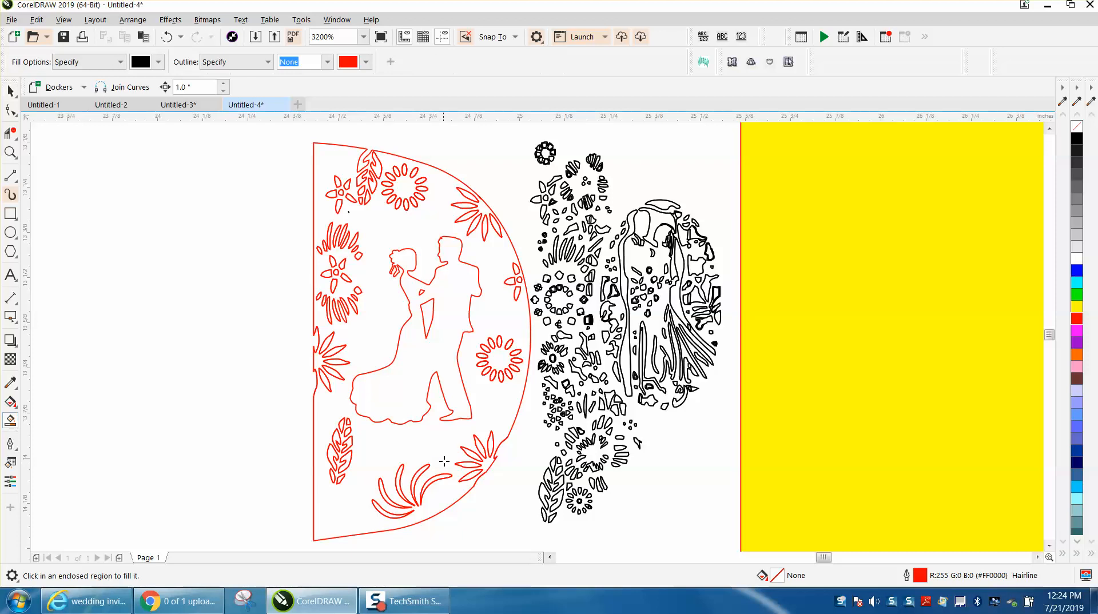
left_click(389, 442)
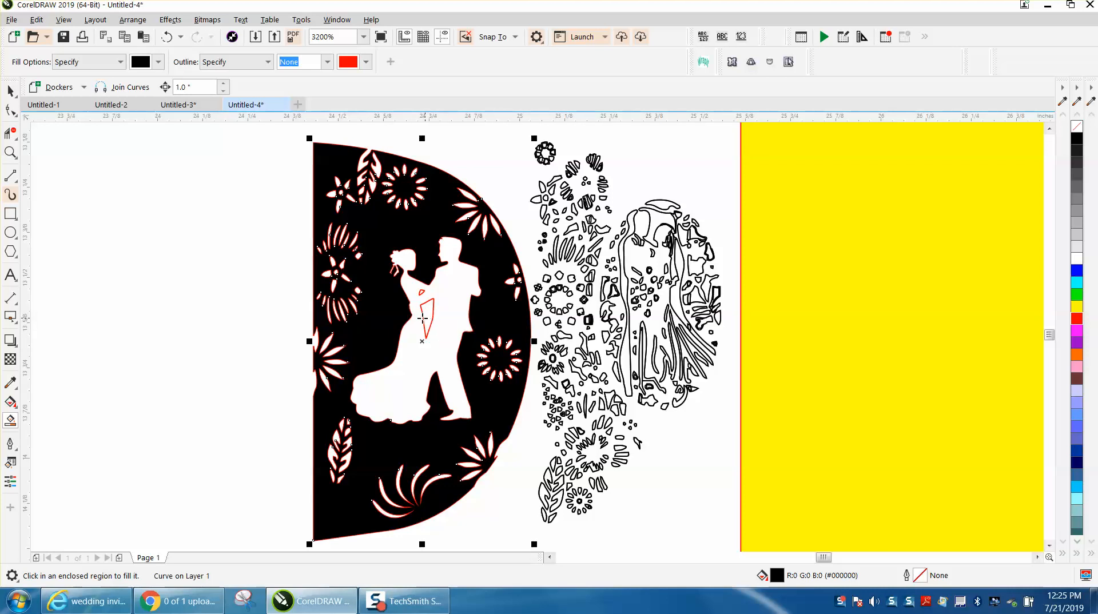
left_click(166, 37)
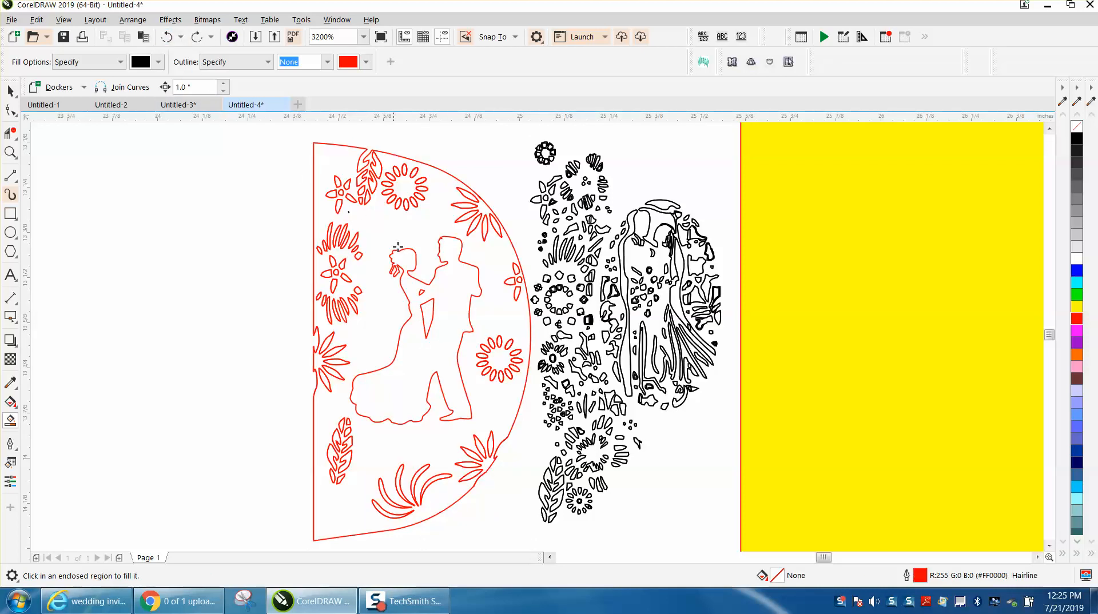
- Apply a one-step outside contour with a 0.01" offset and black outline to the couple silhouette
left_click(10, 90)
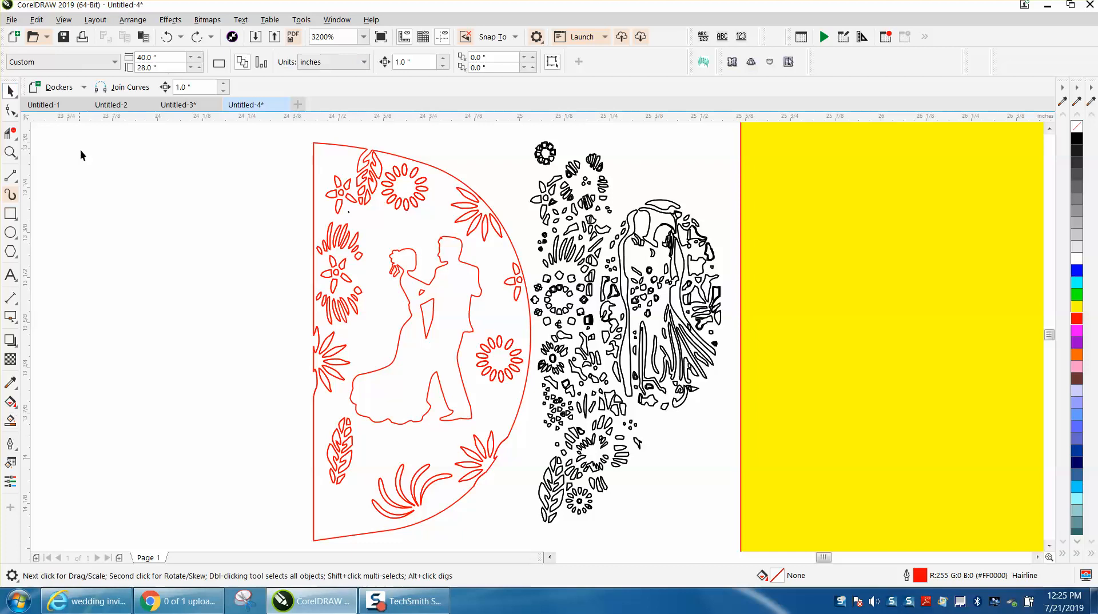
left_click(476, 285)
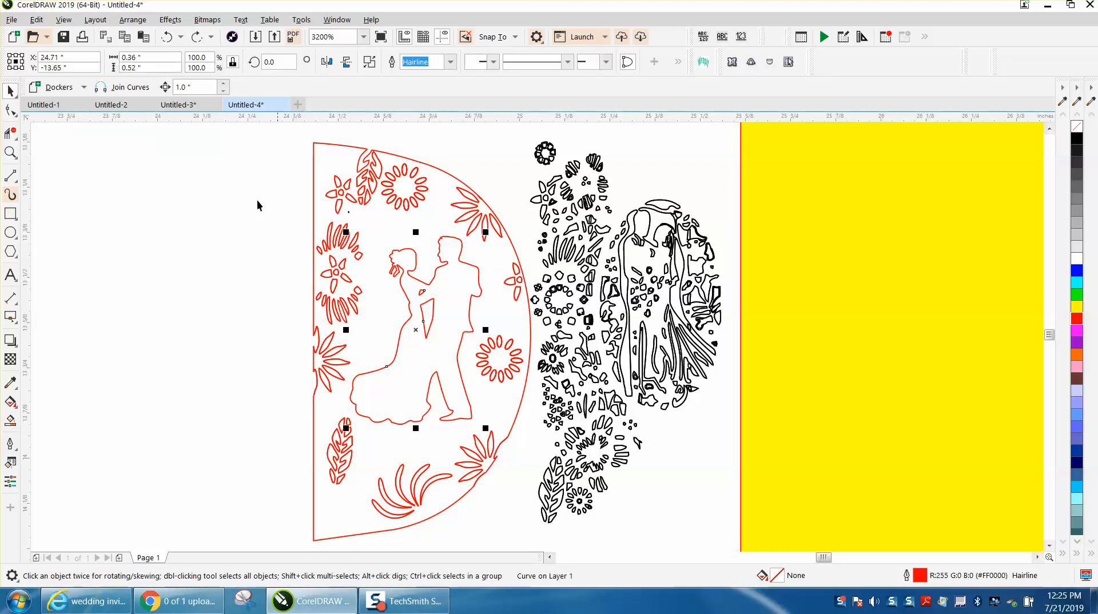
left_click(170, 19)
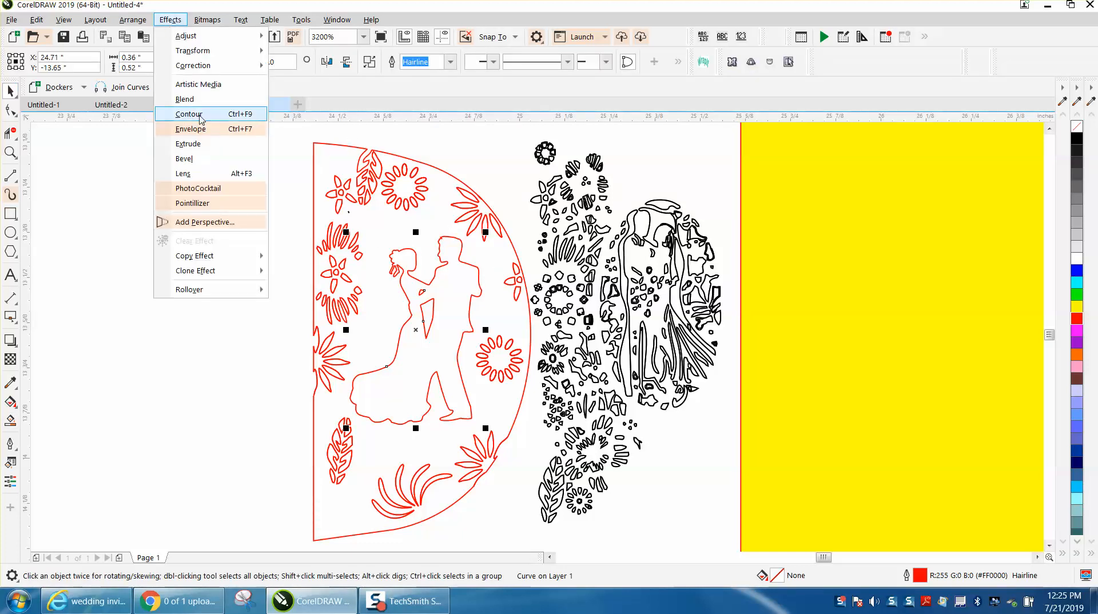
left_click(186, 115)
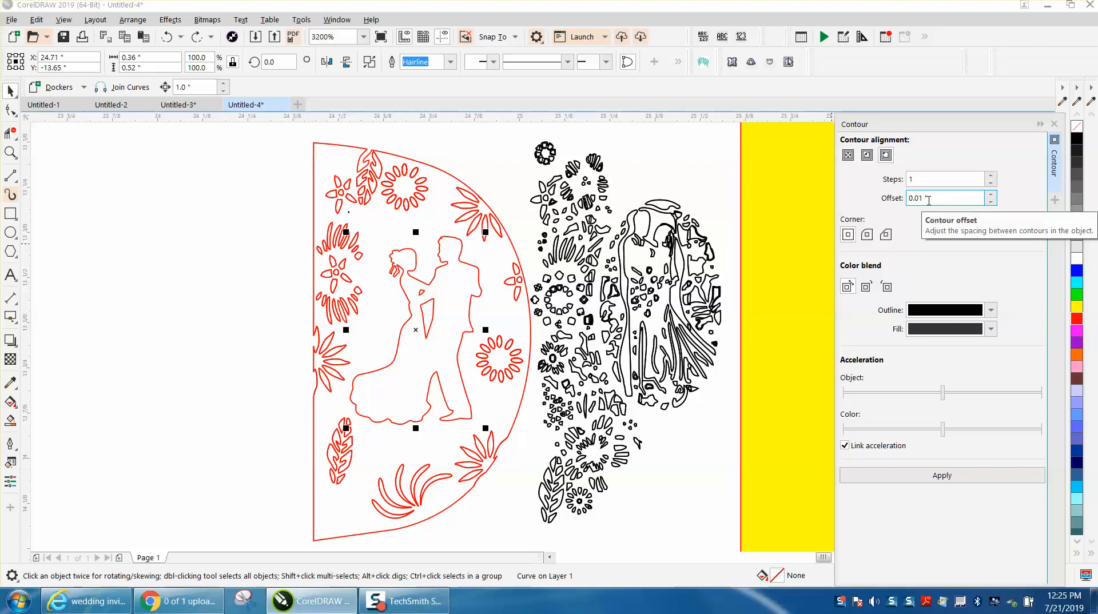
left_click(945, 477)
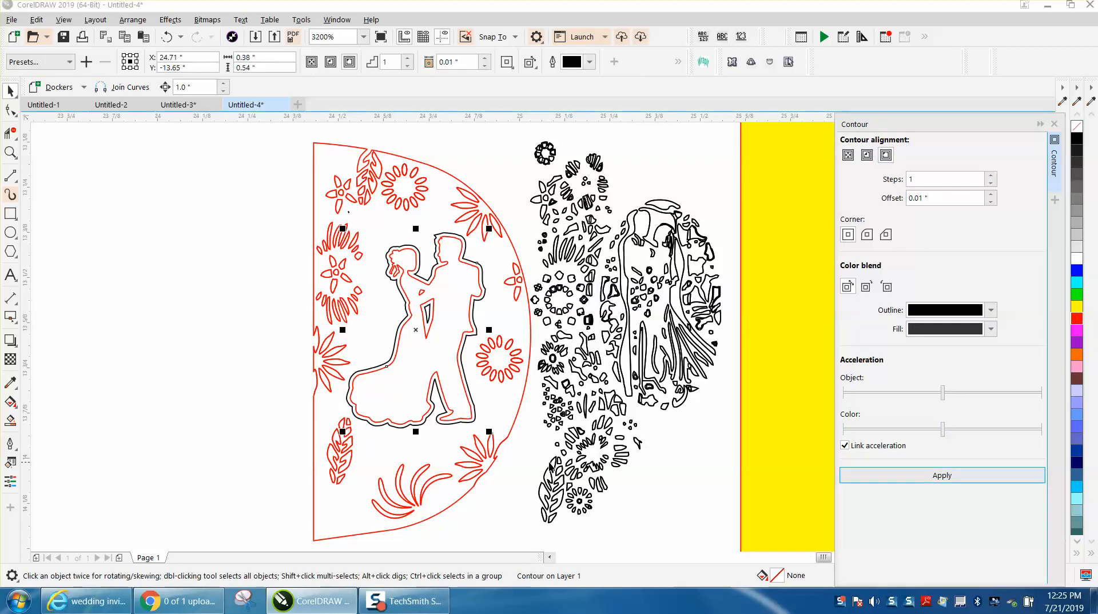
left_click(1054, 124)
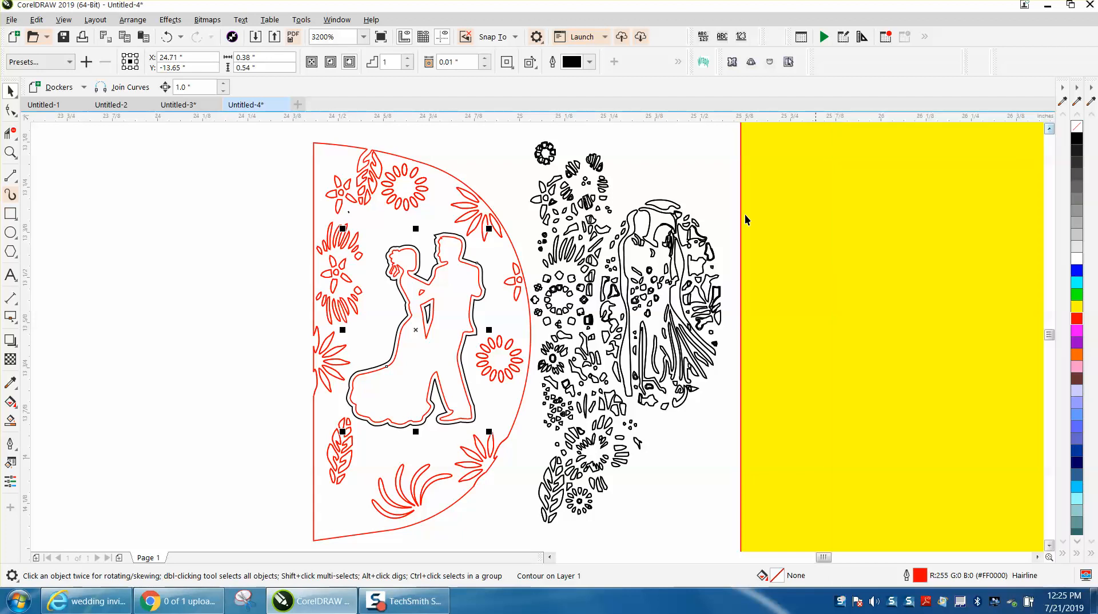
- Break the contour apart from the couple silhouette so it becomes a separate curve
left_click(10, 152)
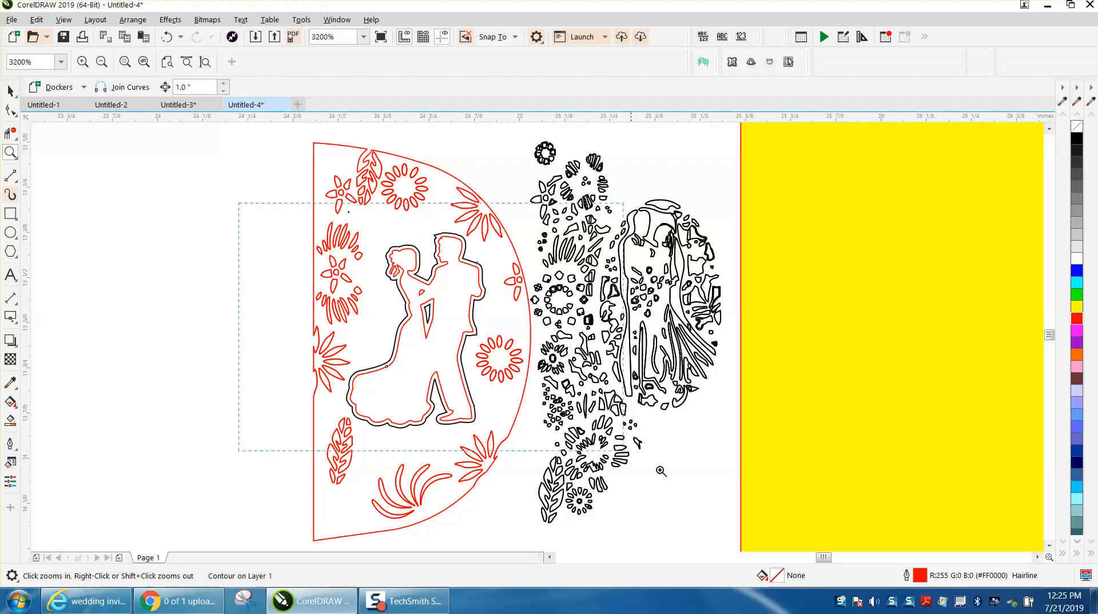
left_click(721, 492)
left_click(11, 91)
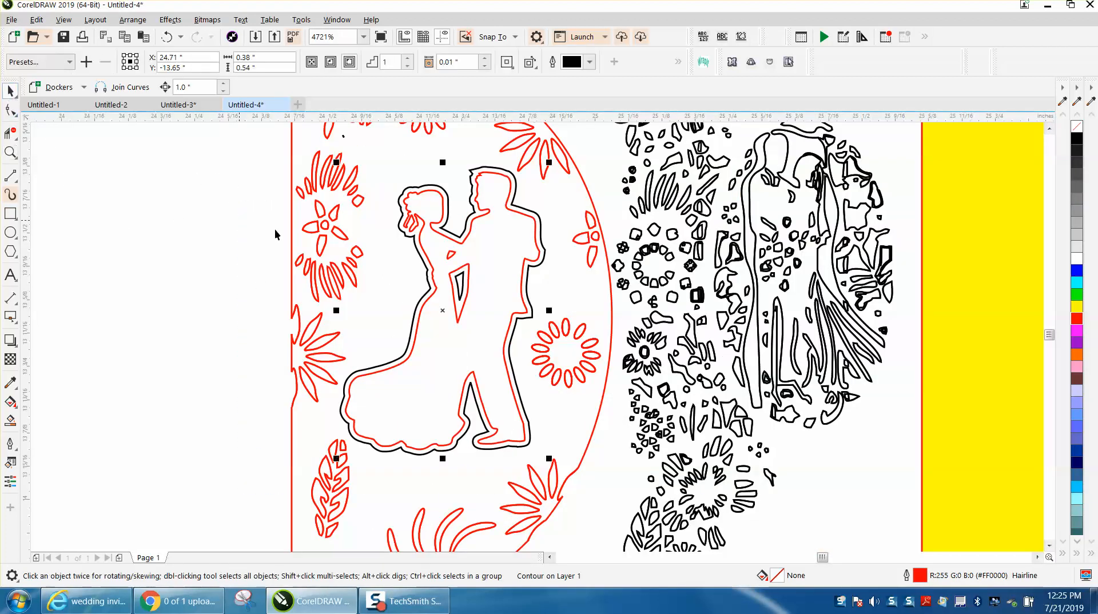
left_click(134, 20)
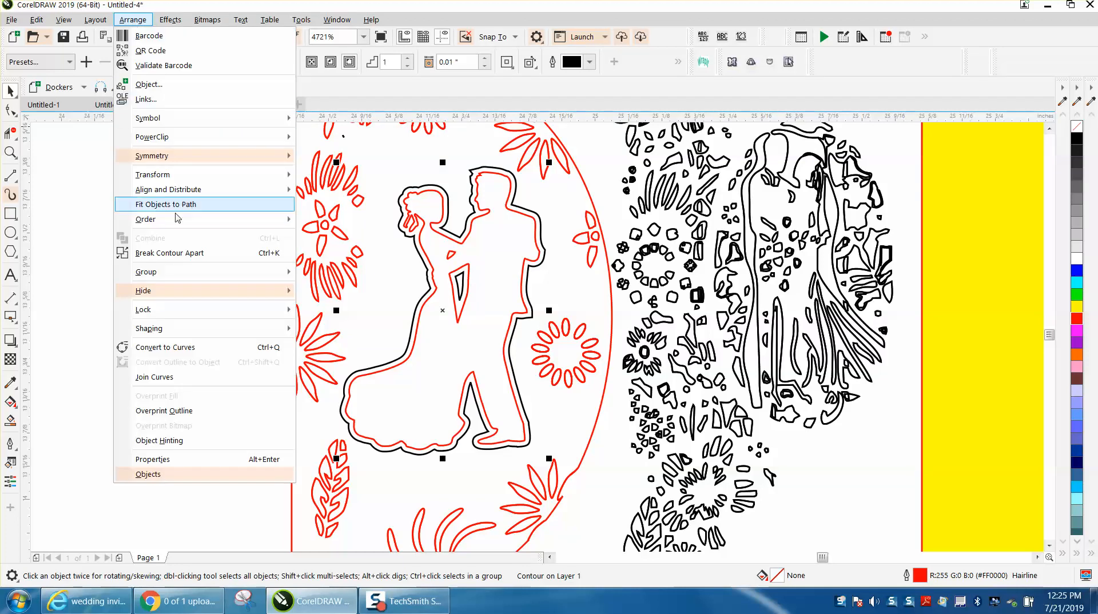
left_click(179, 254)
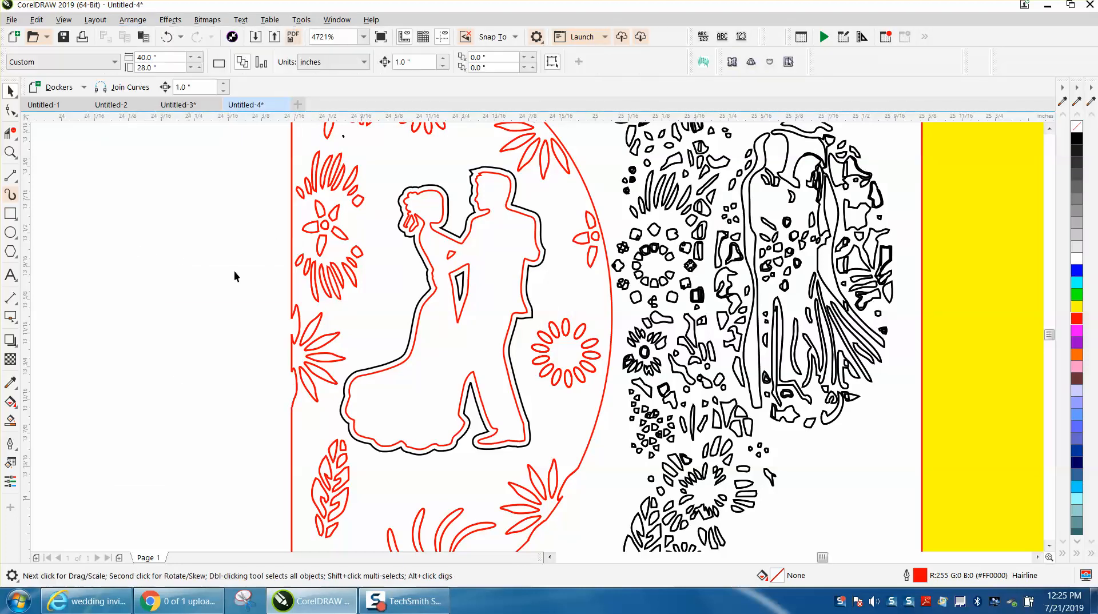
- Break the black outer contour curve apart and delete its small inner piece in the gap between the couple
left_click(463, 290)
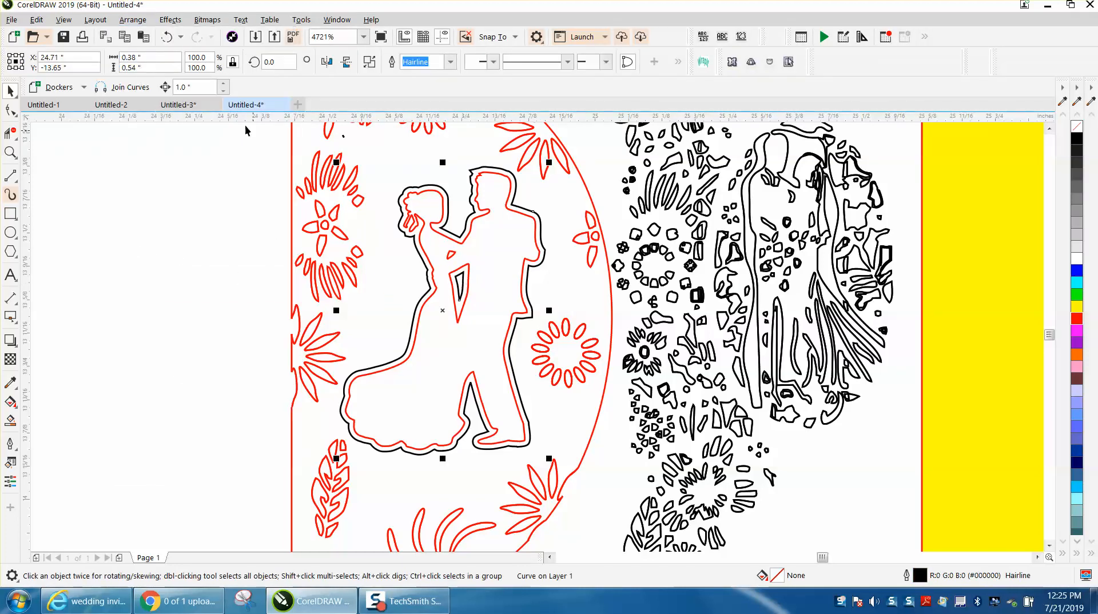
left_click(133, 20)
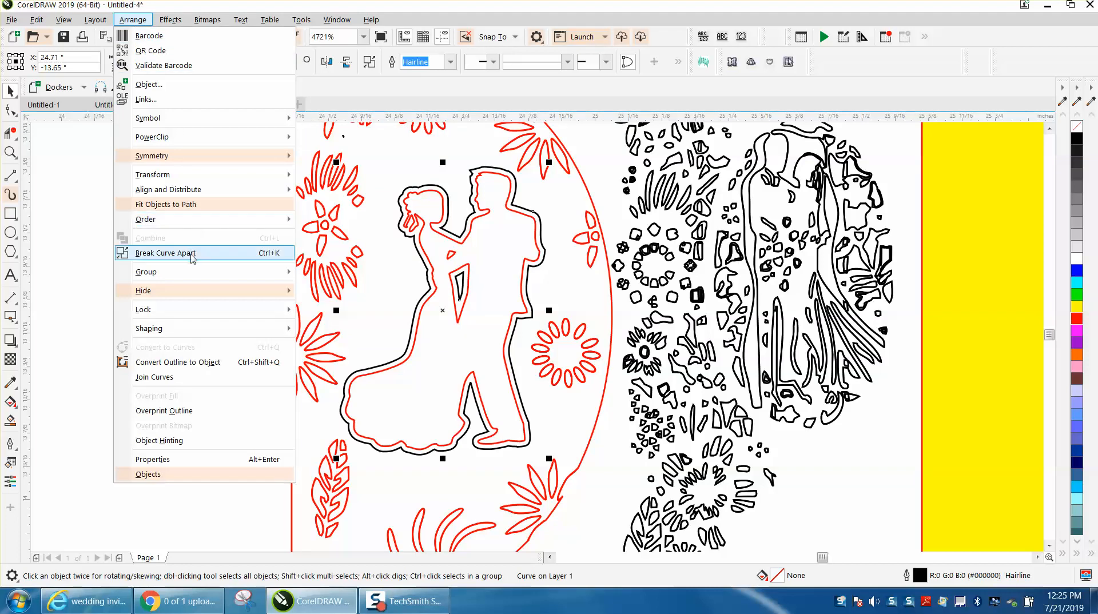
left_click(191, 253)
left_click(461, 288)
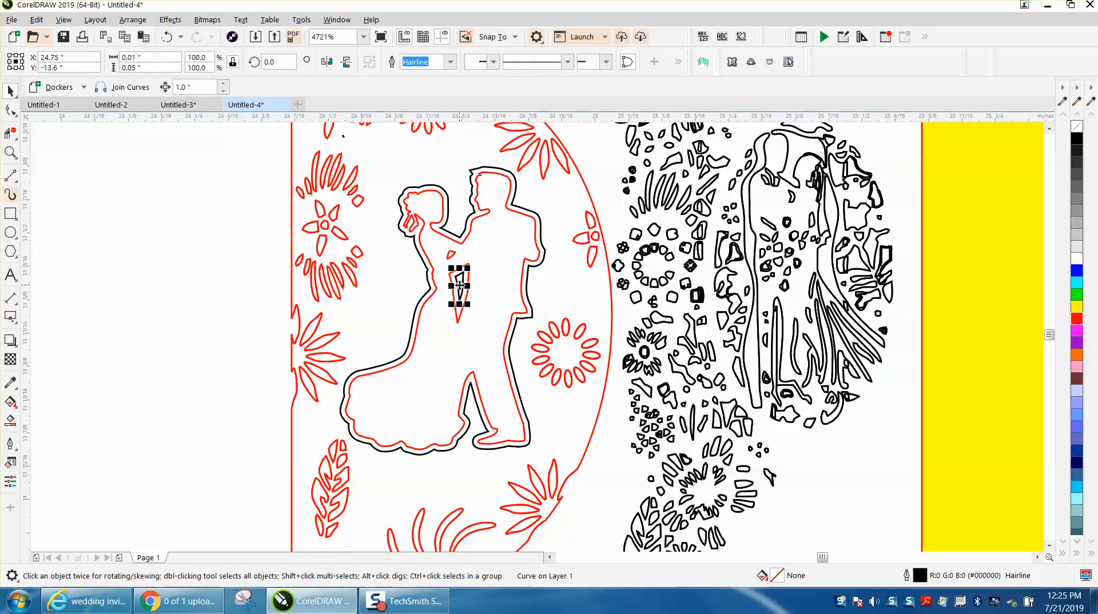
key("Delete")
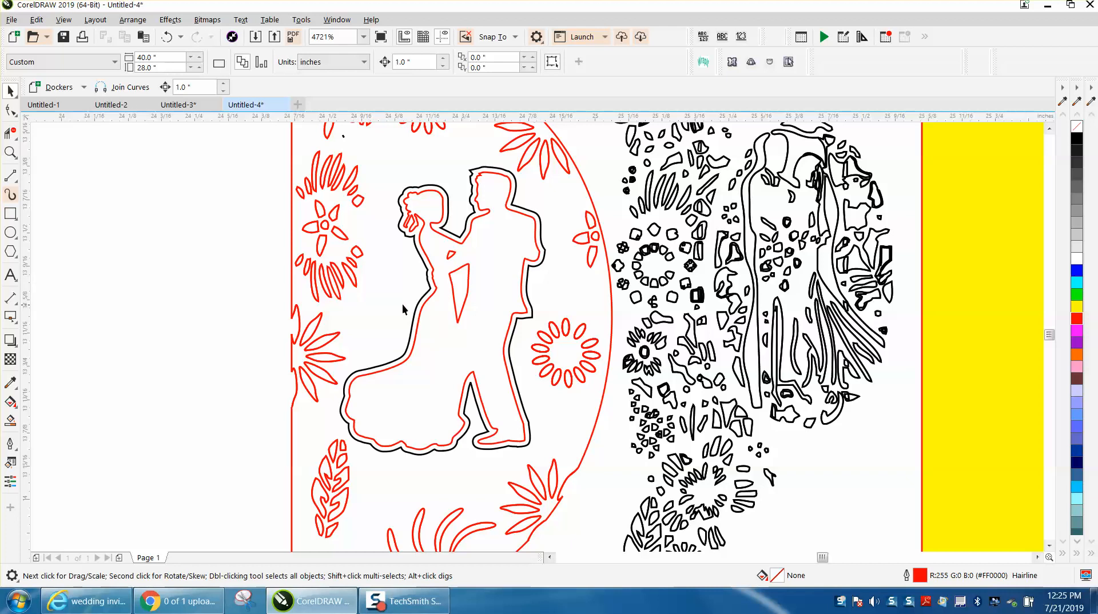
- Place a copy of a petal from the flower below the groom's feet across the upper edge of the dress train
left_click(11, 214)
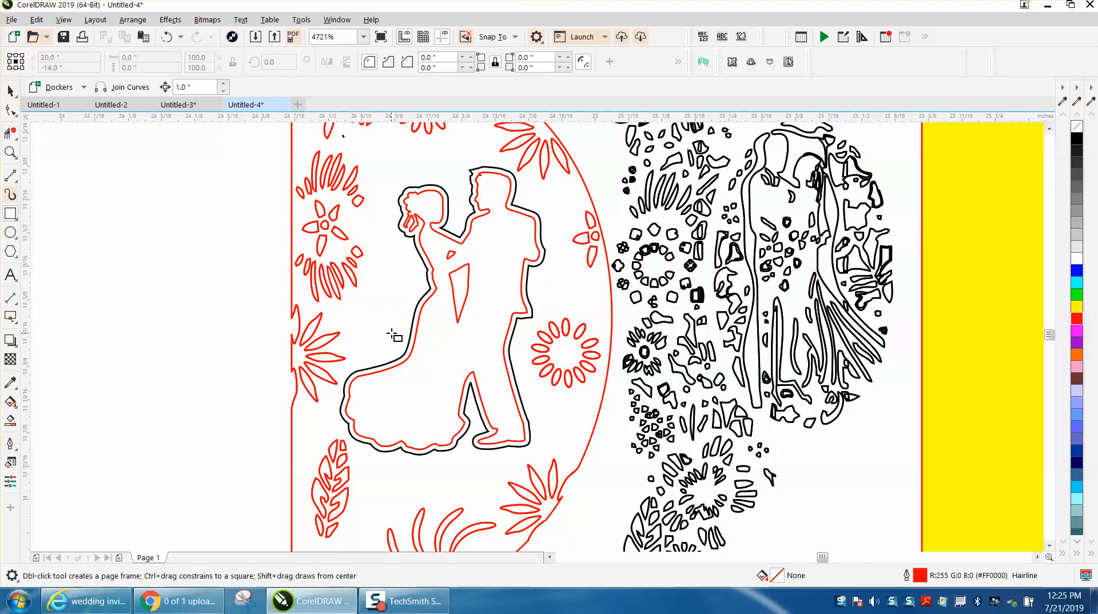
left_click(11, 91)
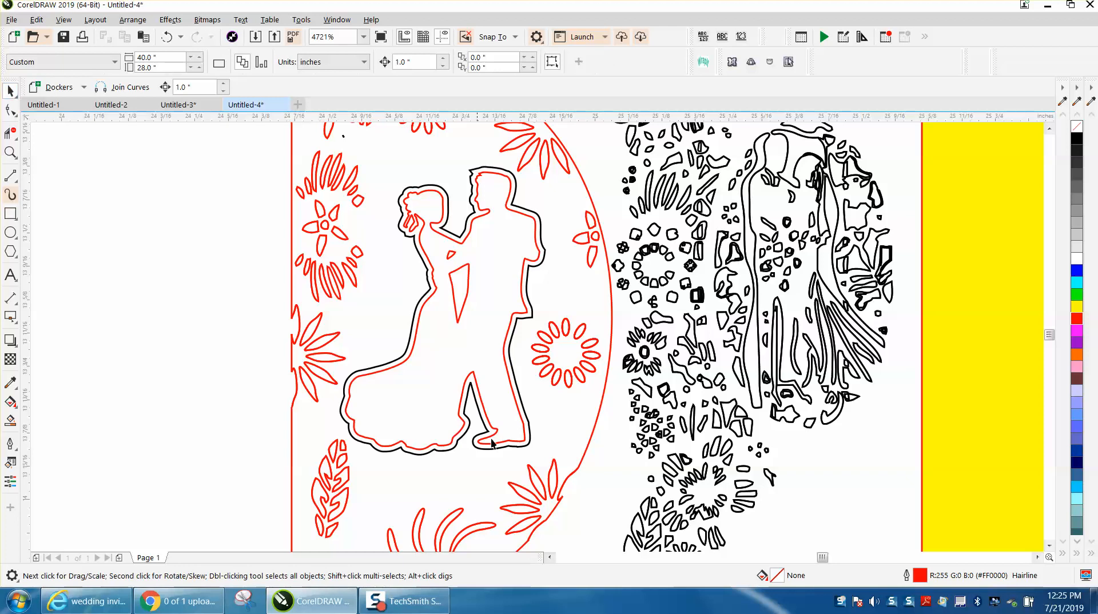
left_click(540, 482)
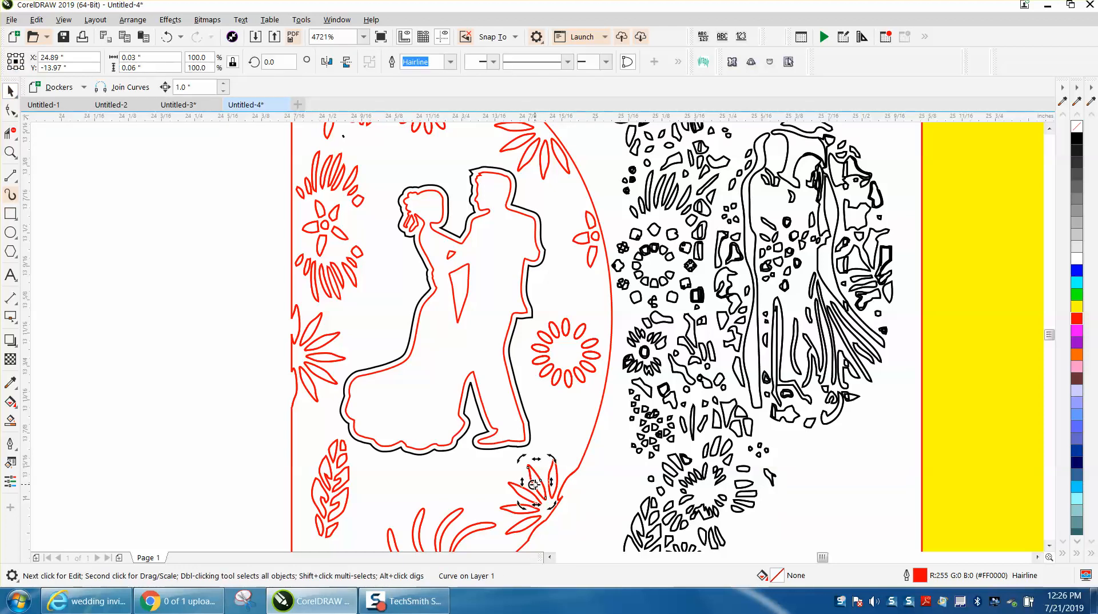
left_click(539, 478)
left_click_drag(539, 478, 392, 363)
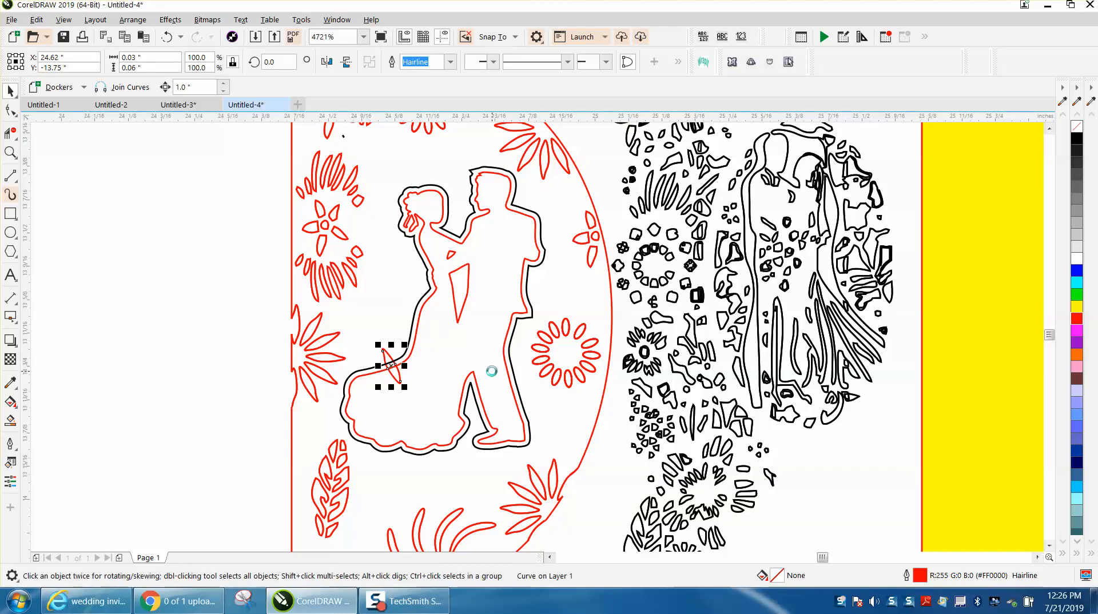
- Place a duplicate petal rotated about 41 degrees across both outlines at the groom's back
key("ctrl+d")
left_click_drag(248, 250, 536, 284)
left_click(556, 279)
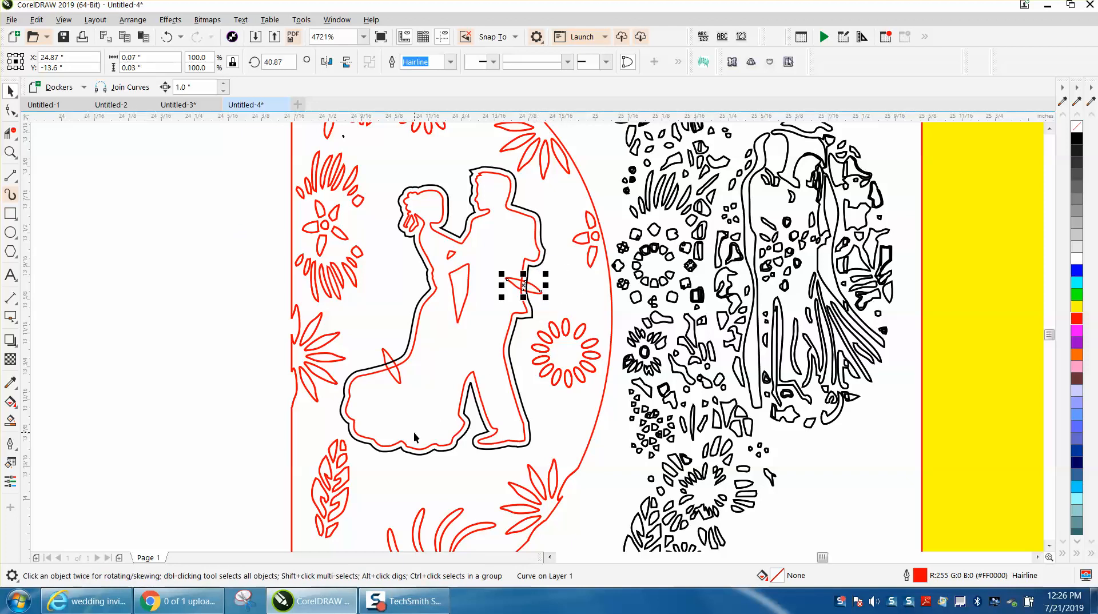
- Place another petal rotated about 143 degrees across the dress hem, and move the train petal up the back of the skirt
left_click(391, 602)
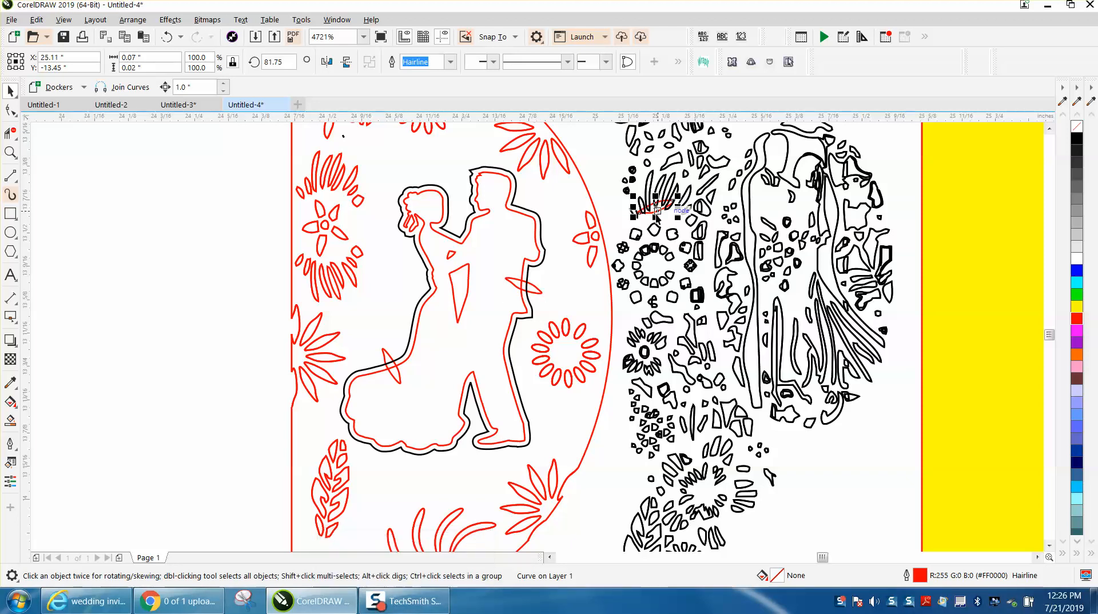
left_click_drag(657, 216, 423, 424)
left_click(431, 474)
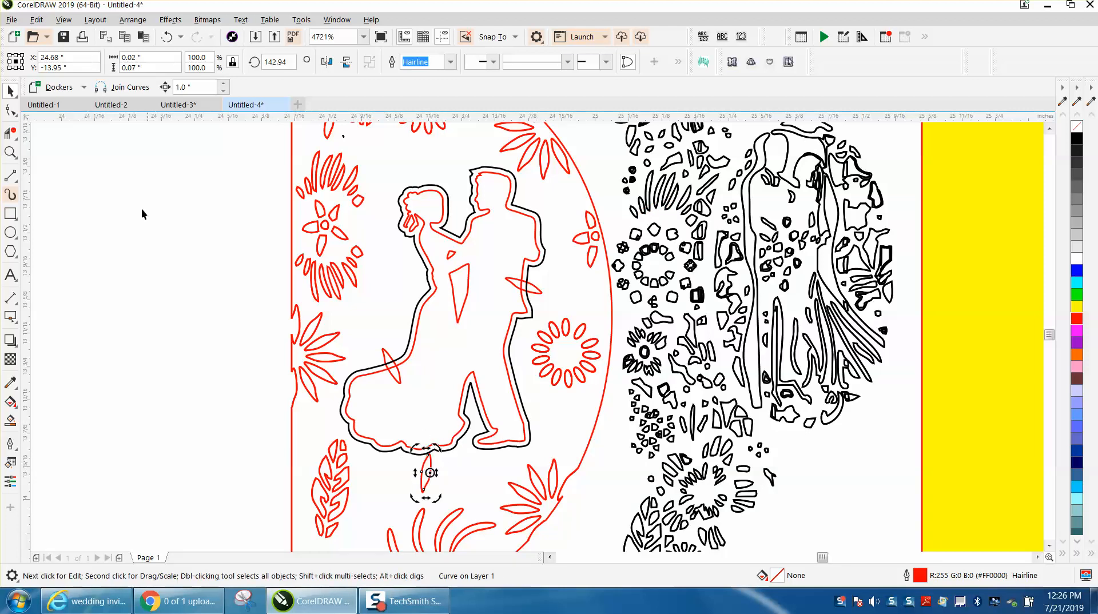
left_click(431, 473)
left_click_drag(431, 472, 427, 334)
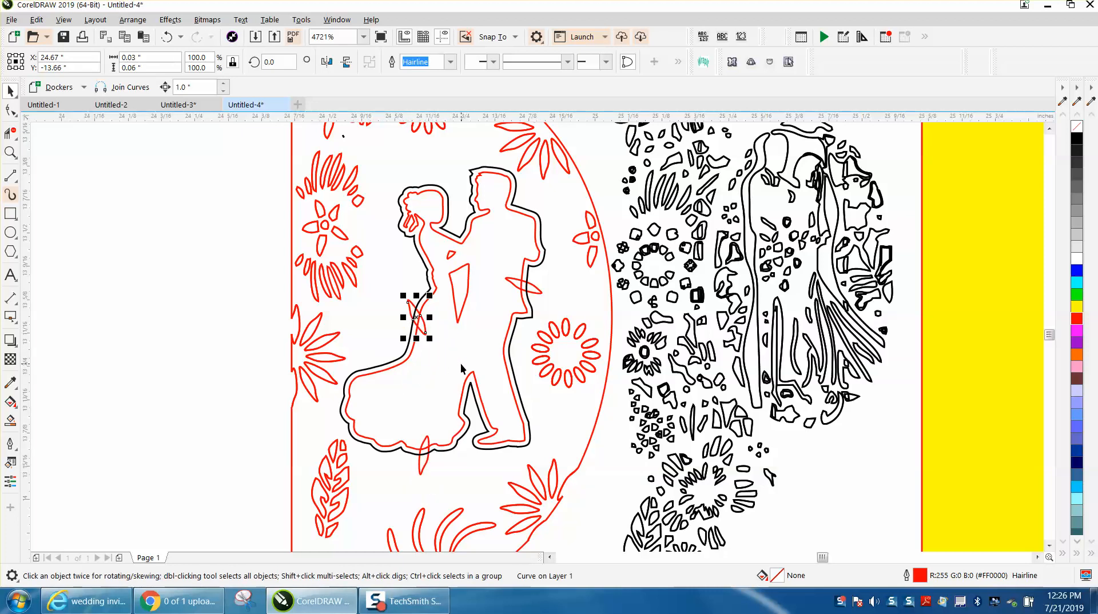
- Delete the petal ends and the outline segments crossing it at the back of the skirt to form a bridge
left_click(11, 152)
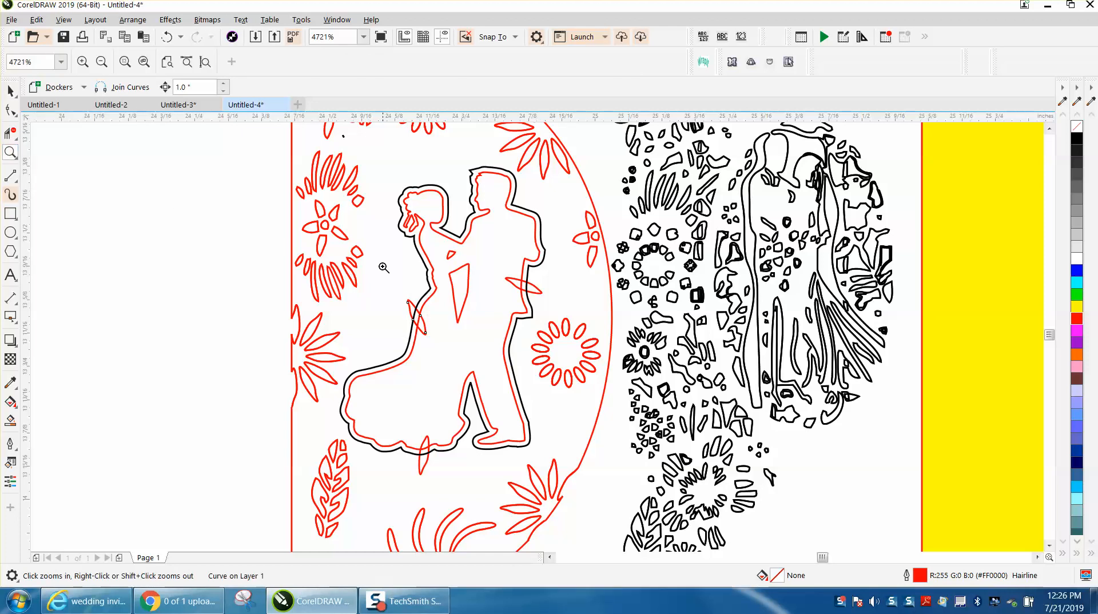
left_click_drag(379, 272, 609, 368)
left_click(10, 132)
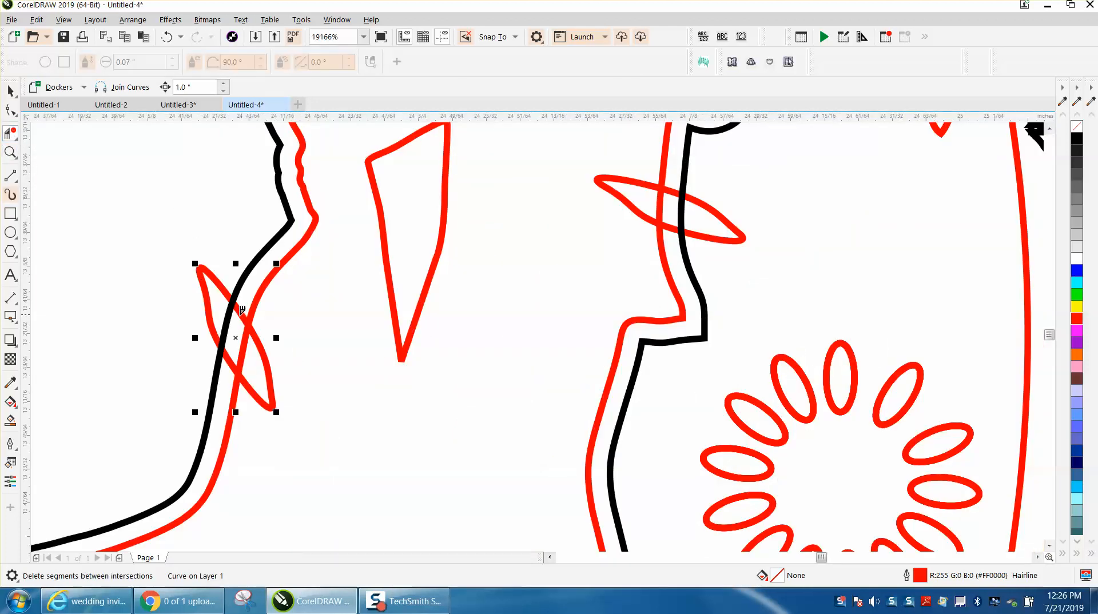
left_click(219, 279)
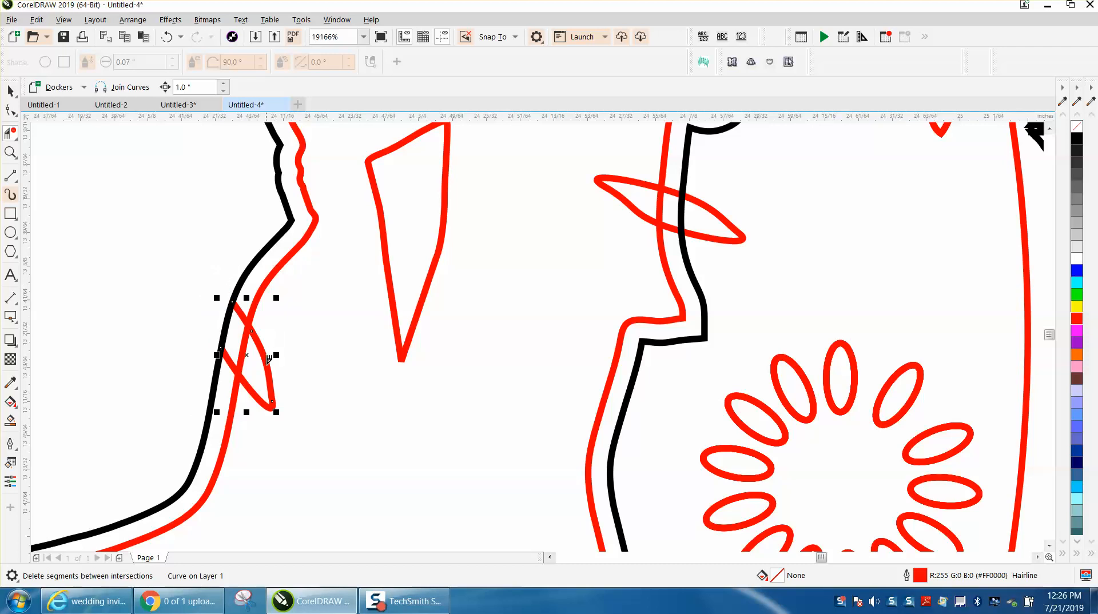
left_click(270, 361)
left_click(244, 344)
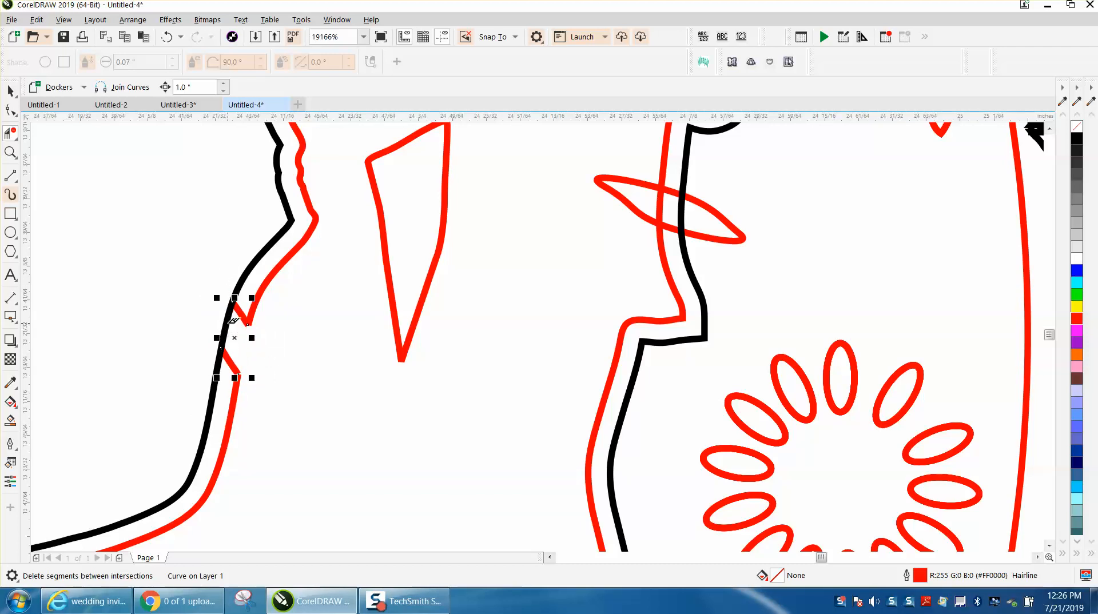
- Trim the petal at the groom's back to two short connecting lines and open both outlines between them
scroll(246, 336, "down", 1)
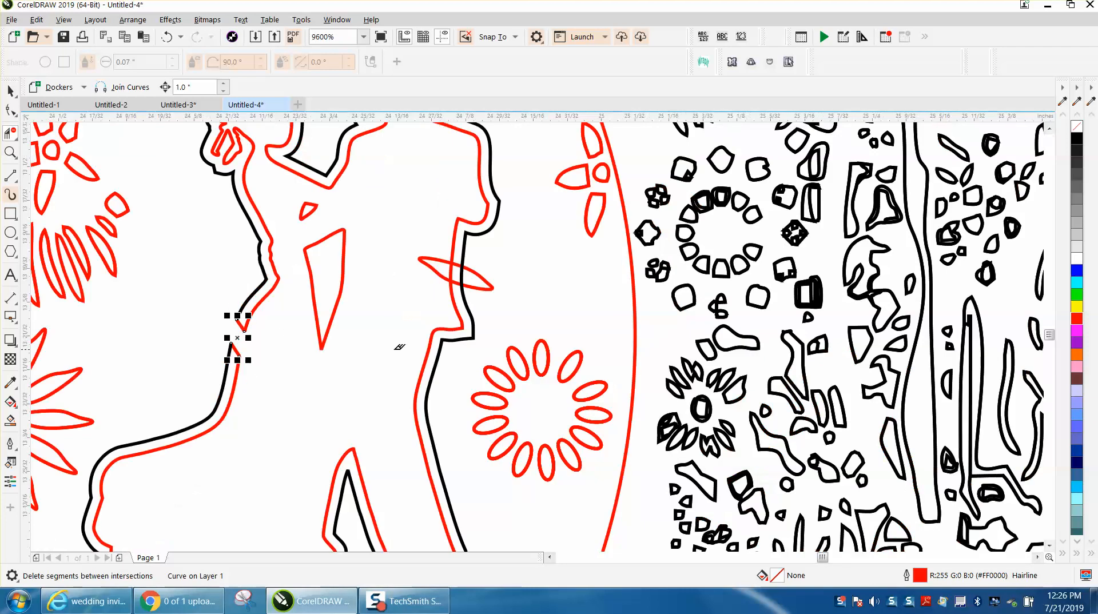
left_click(480, 283)
left_click(435, 264)
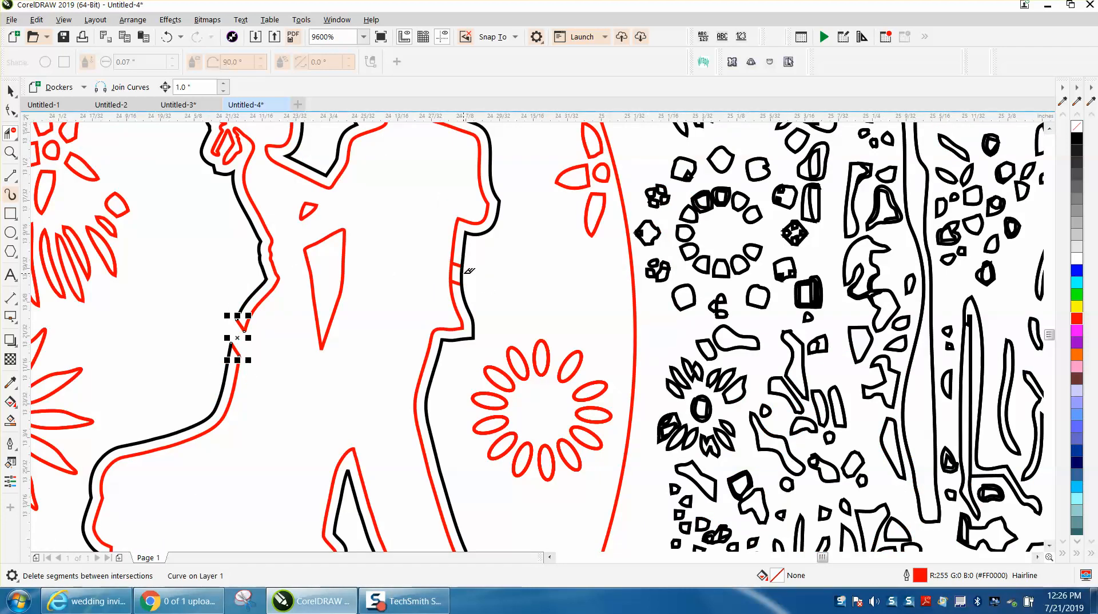
left_click(453, 272)
- Cut a bridge at the dress hem by deleting the petal's protruding ends and the outline segments between its sides
scroll(403, 306, "down", 1)
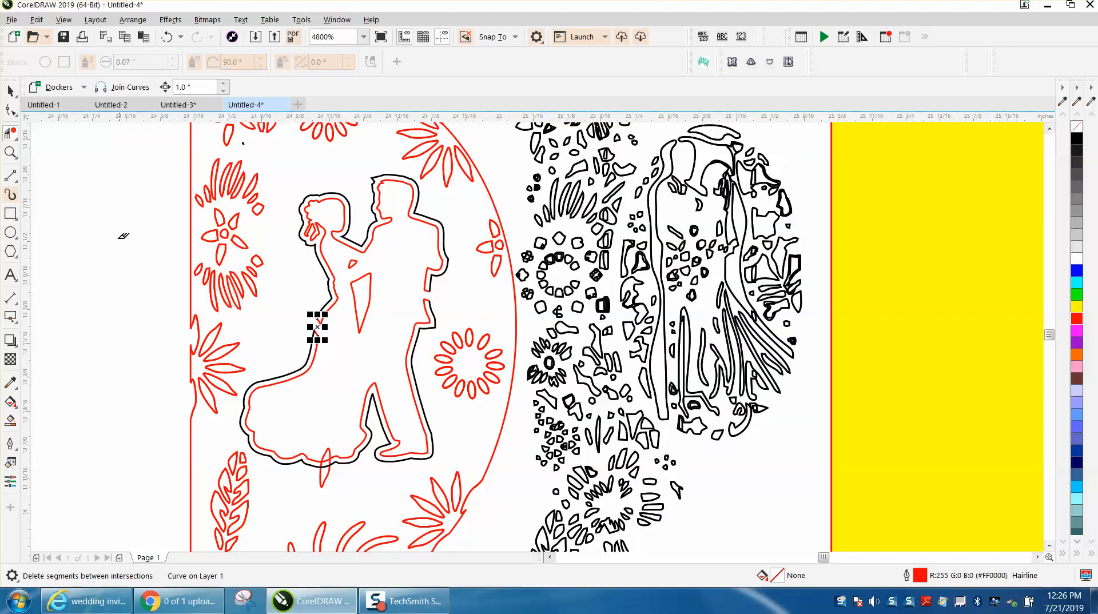
left_click(11, 152)
left_click_drag(292, 438, 436, 504)
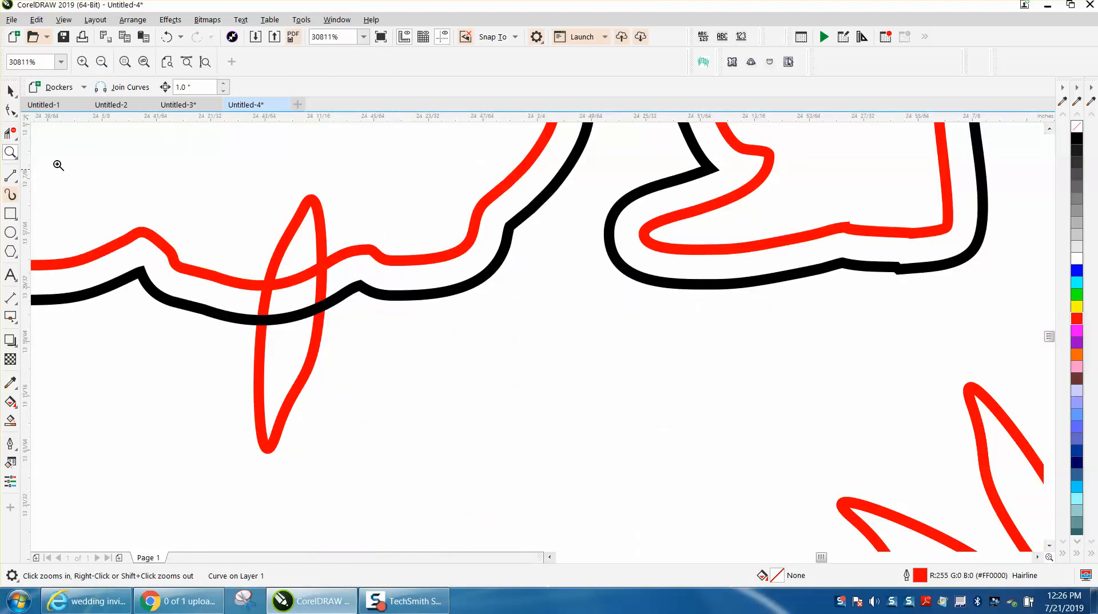
left_click(8, 136)
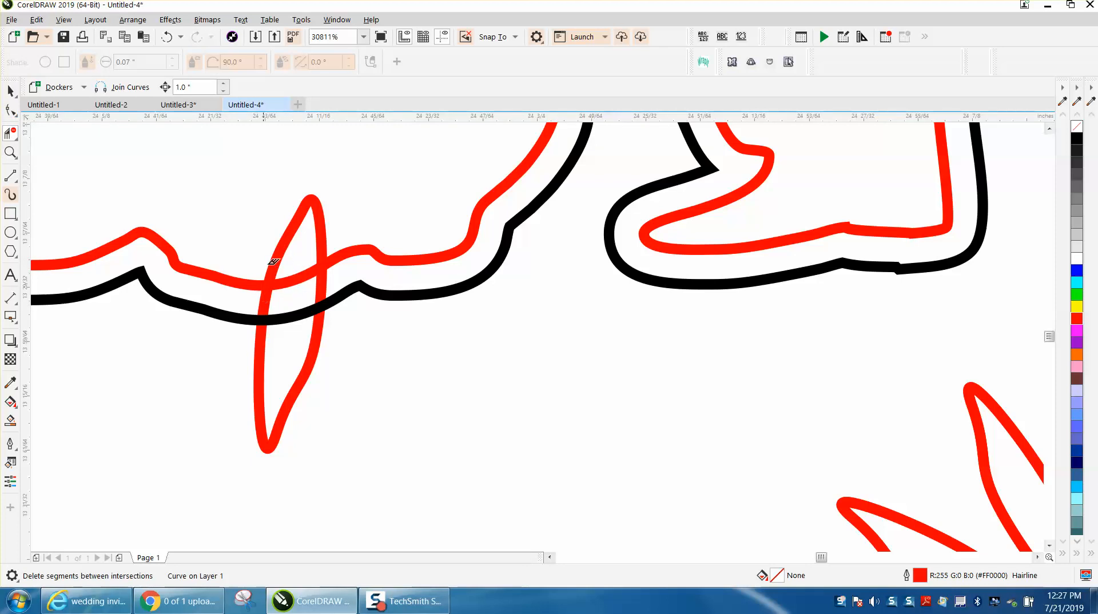
left_click(320, 215)
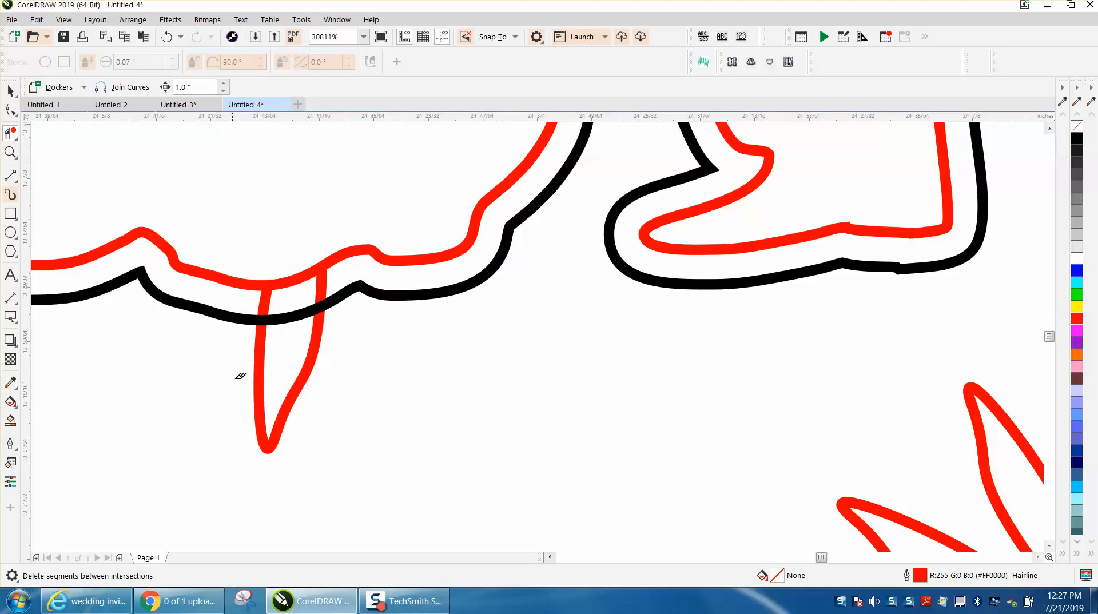
left_click(257, 375)
left_click_drag(295, 253, 296, 350)
- Check the bridges by filling the panel and couple with black using Smart Fill, and undo the fill
scroll(290, 357, "down", 1)
scroll(292, 357, "down", 4)
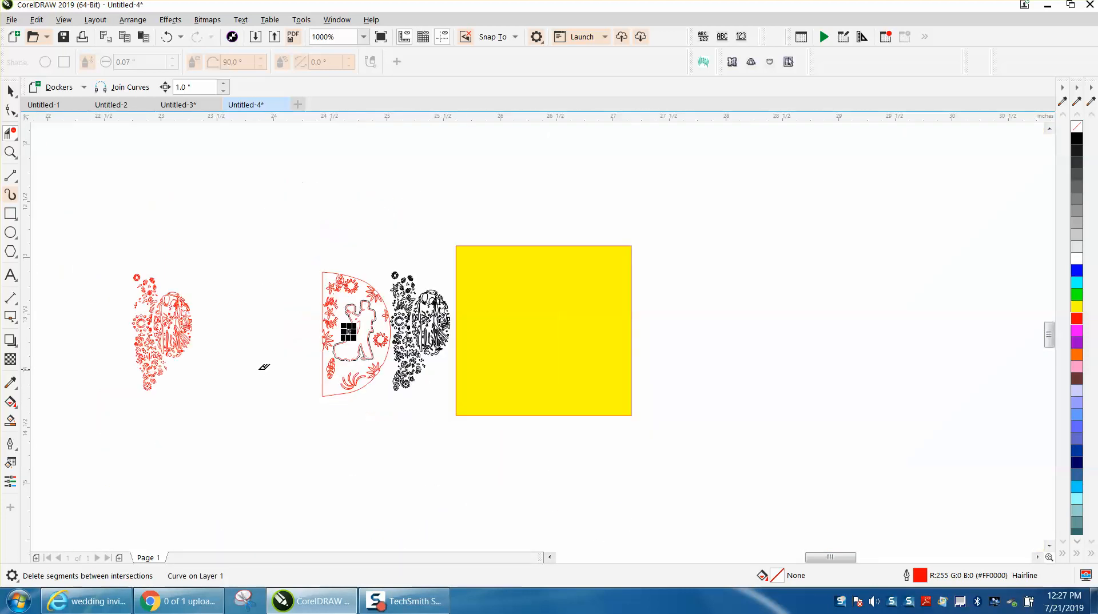
left_click(10, 152)
left_click_drag(279, 259, 458, 383)
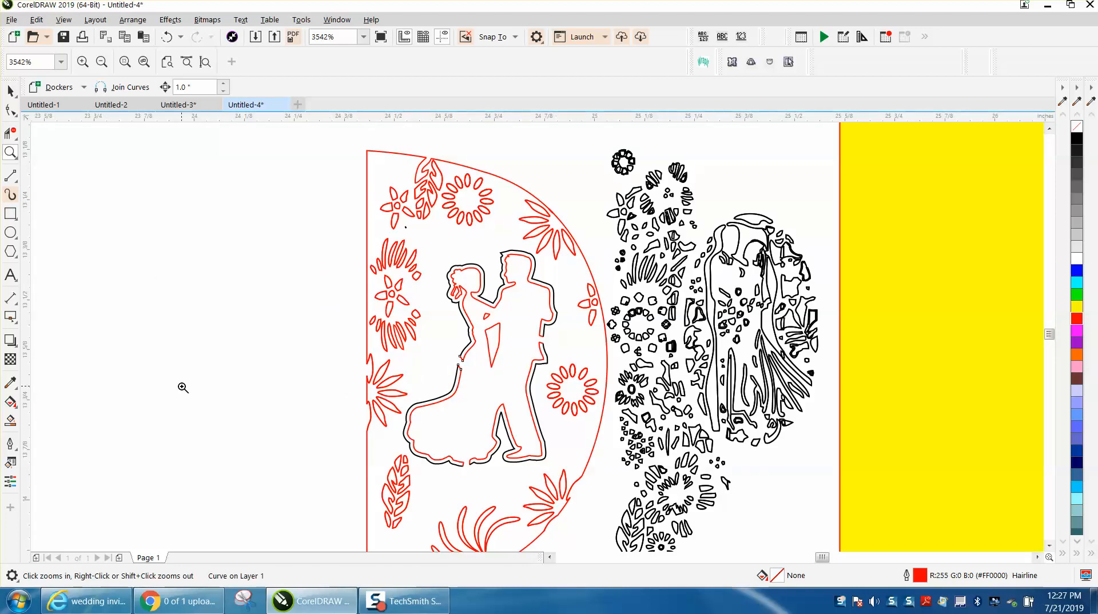
left_click(10, 420)
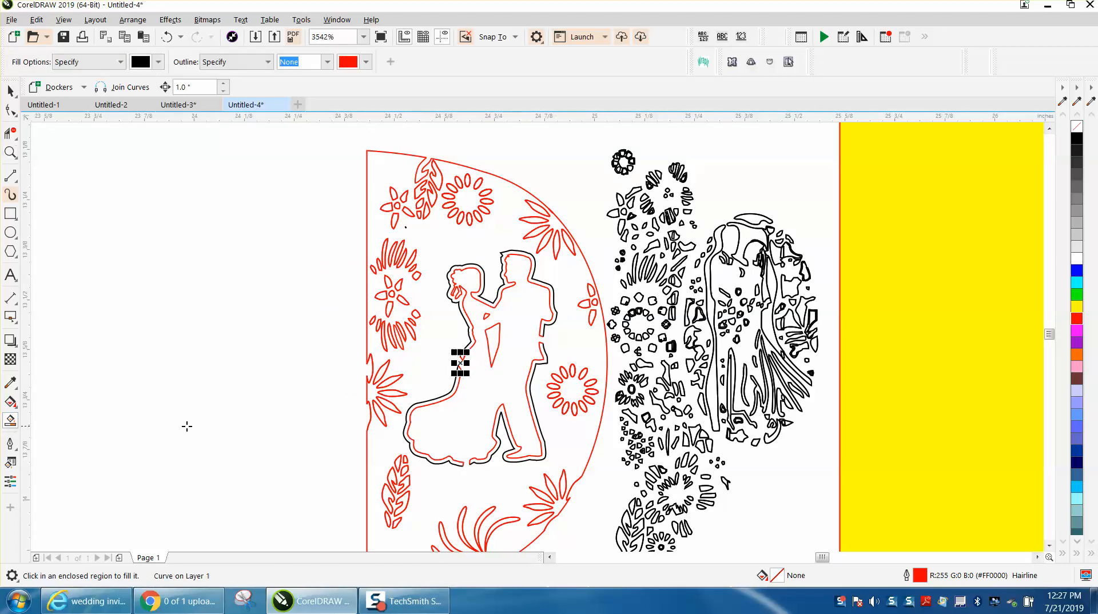
left_click(425, 364)
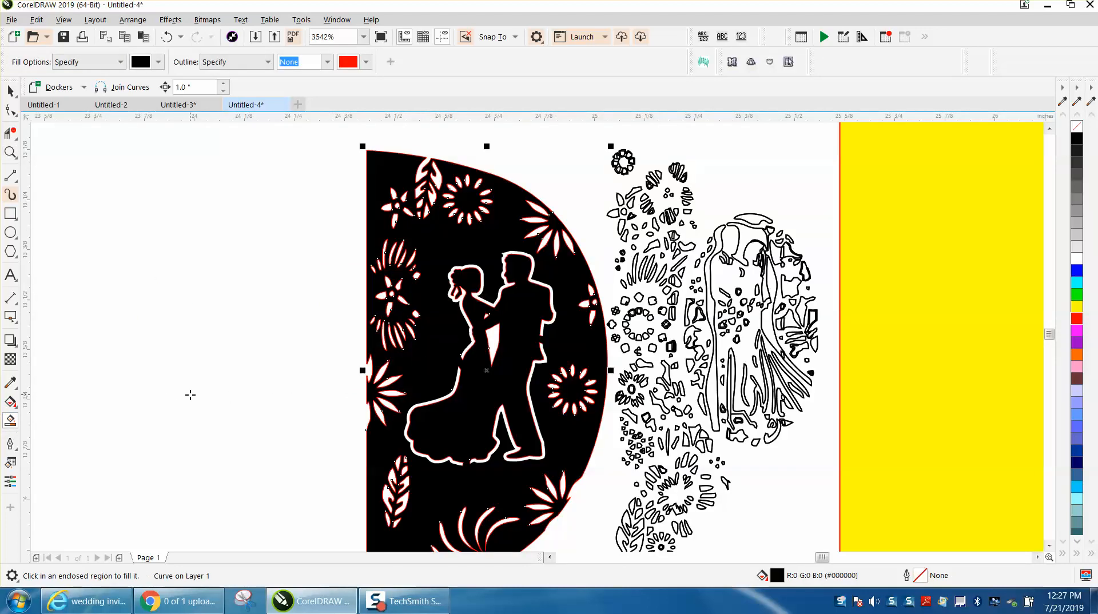
left_click(10, 91)
left_click(136, 170)
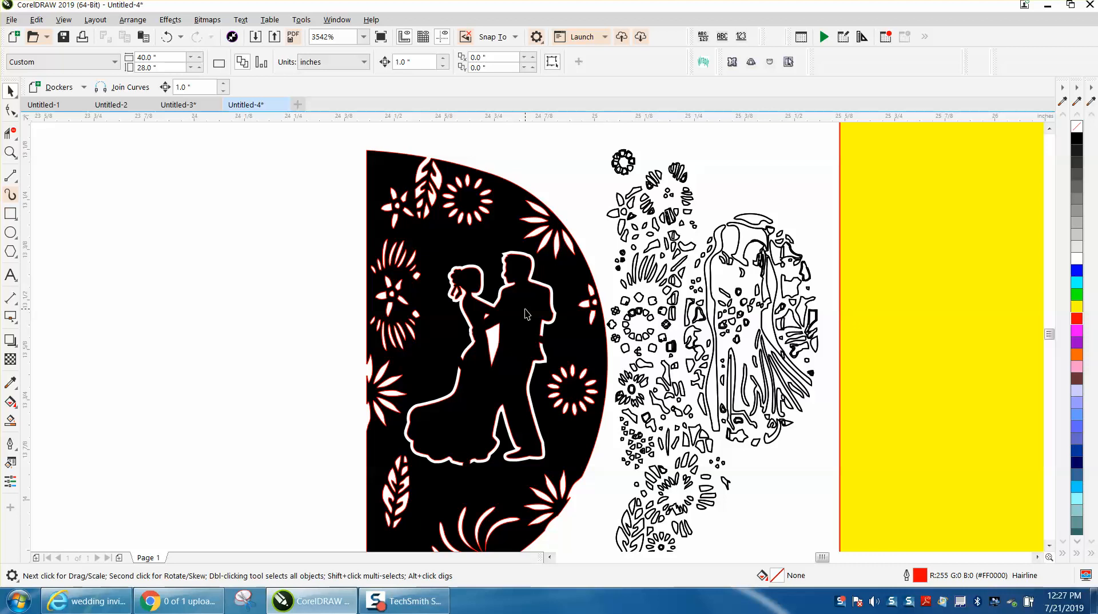
left_click(167, 36)
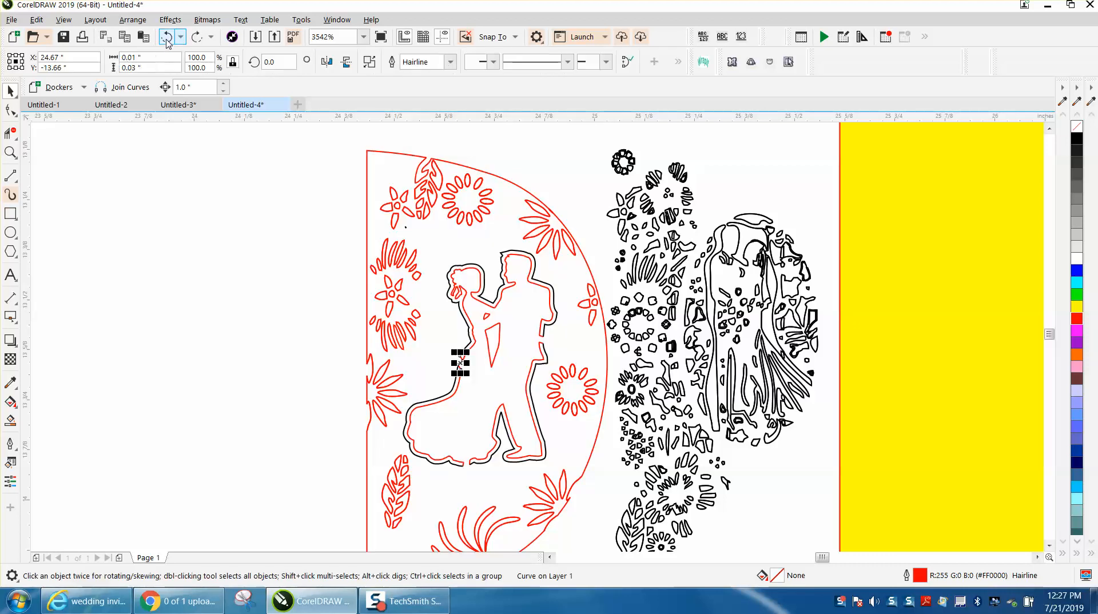
left_click(282, 272)
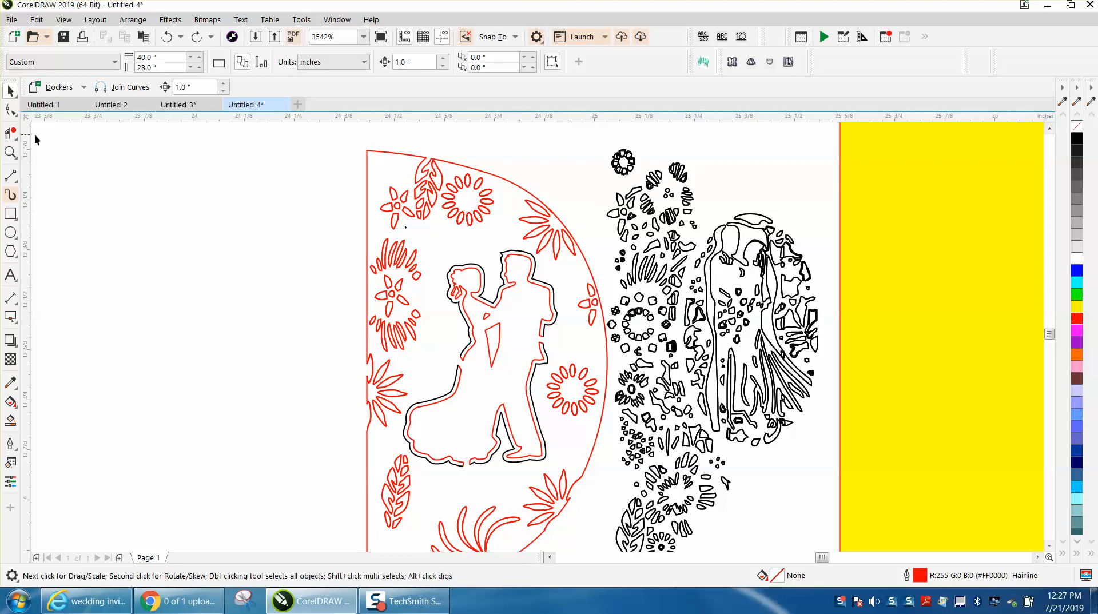
- Examine the black ornament pattern, the flower at the panel's lower curved edge and the surrounding artwork at different magnifications
left_click(10, 152)
left_click_drag(598, 195, 676, 237)
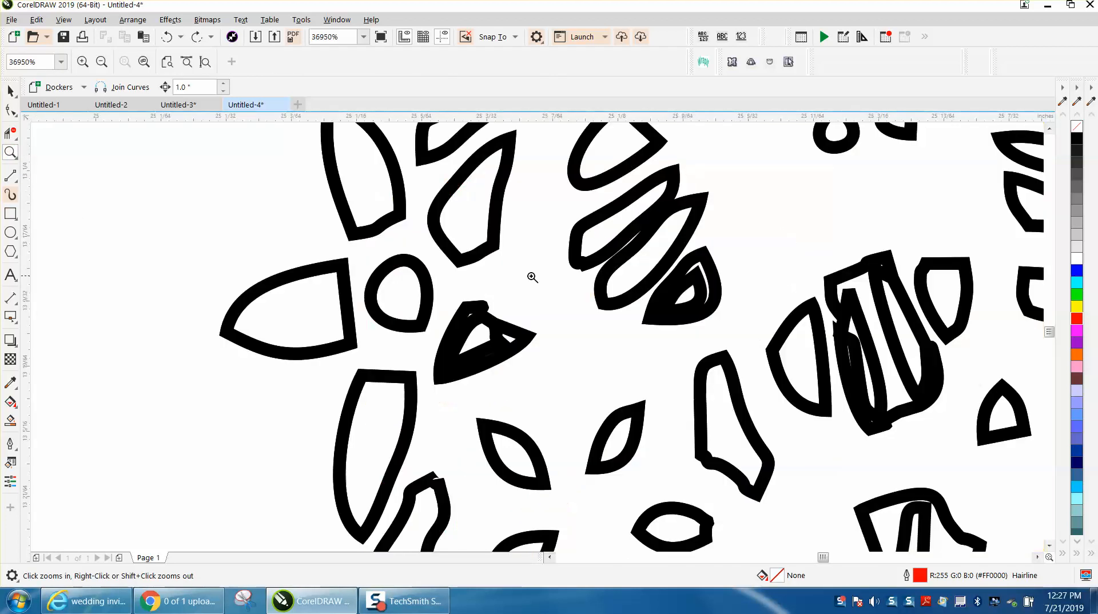
scroll(471, 302, "down", 3)
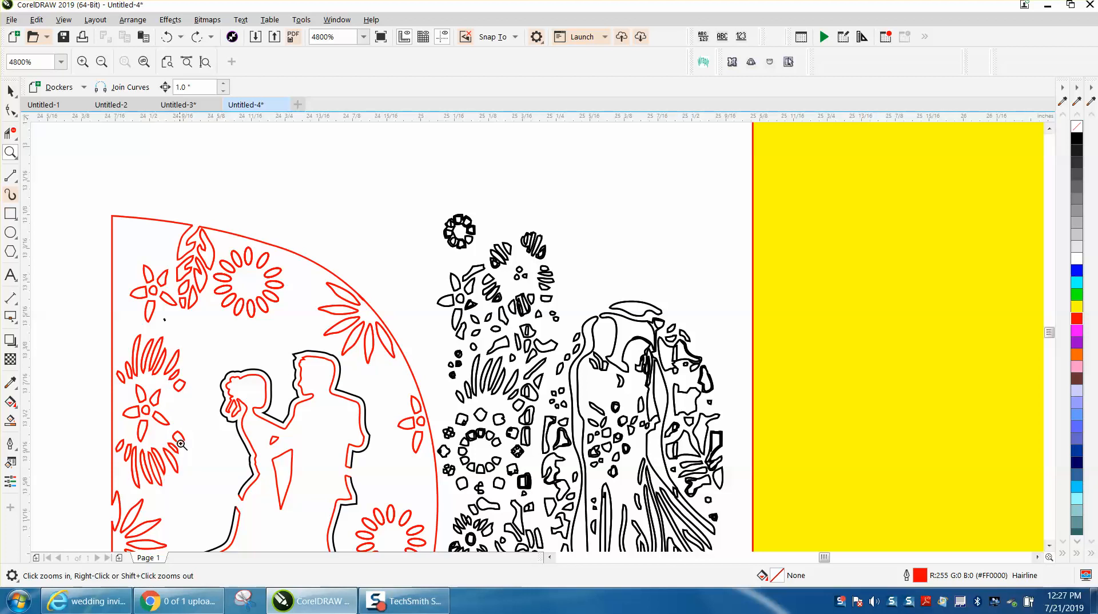
scroll(224, 364, "down", 1)
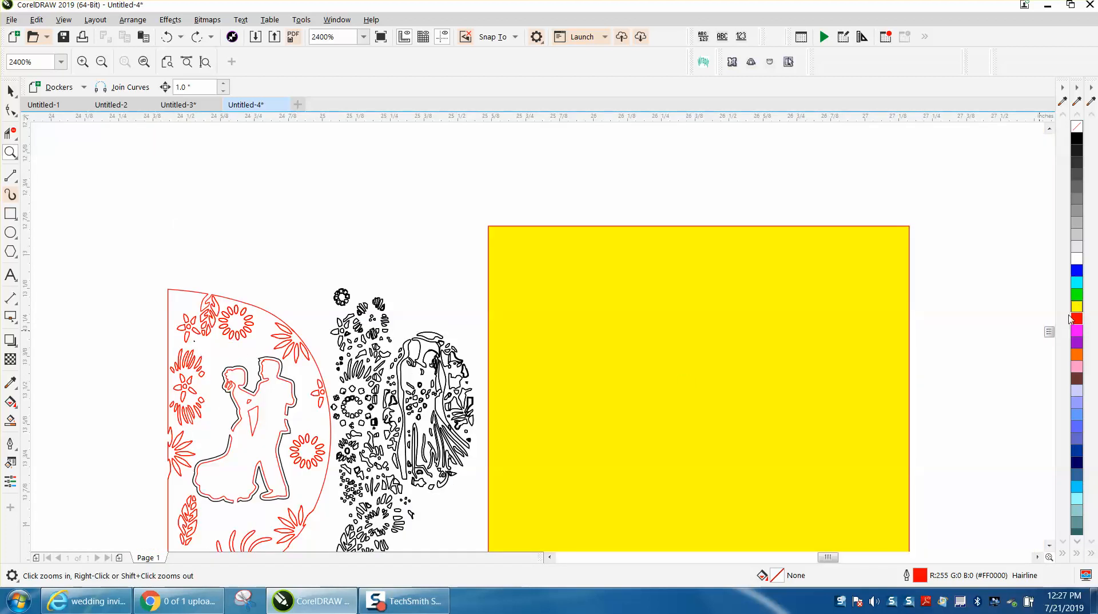
scroll(973, 342, "down", 3)
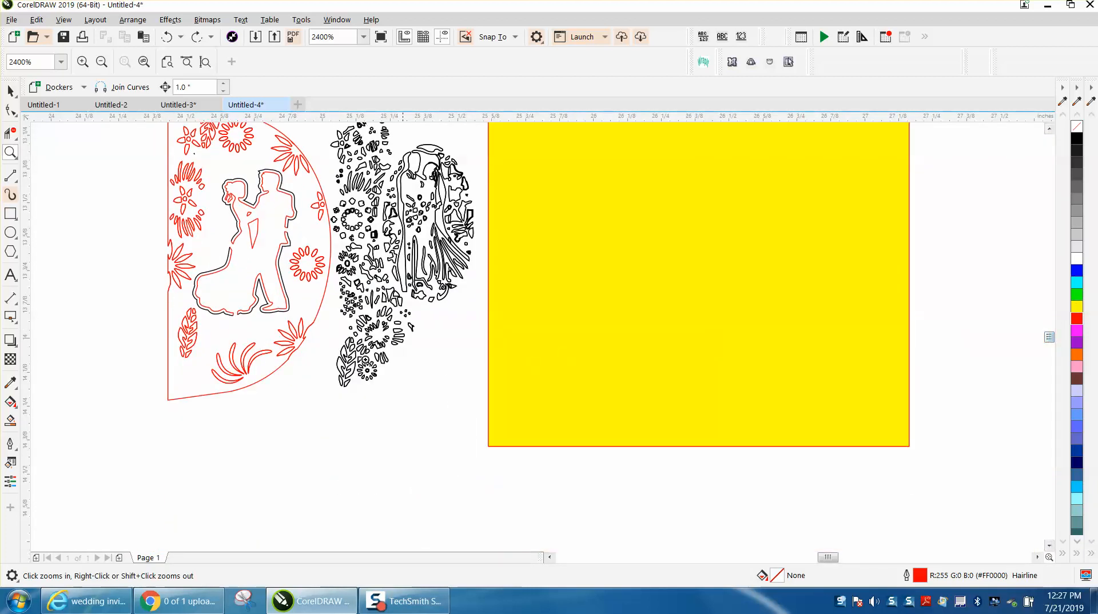
left_click(11, 140)
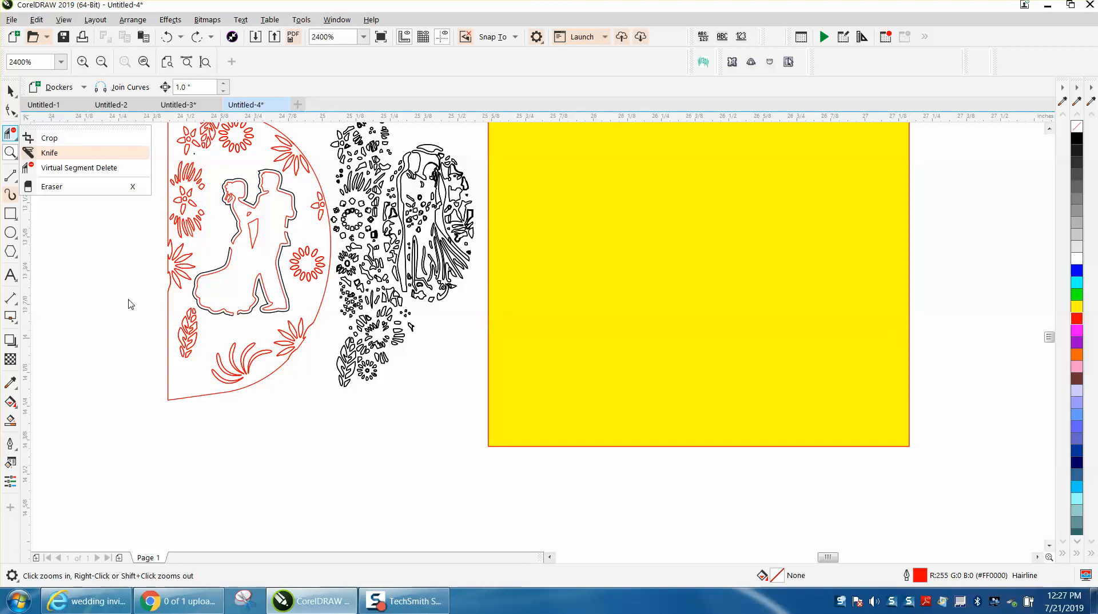
left_click(11, 152)
left_click(45, 156)
left_click_drag(265, 314, 365, 369)
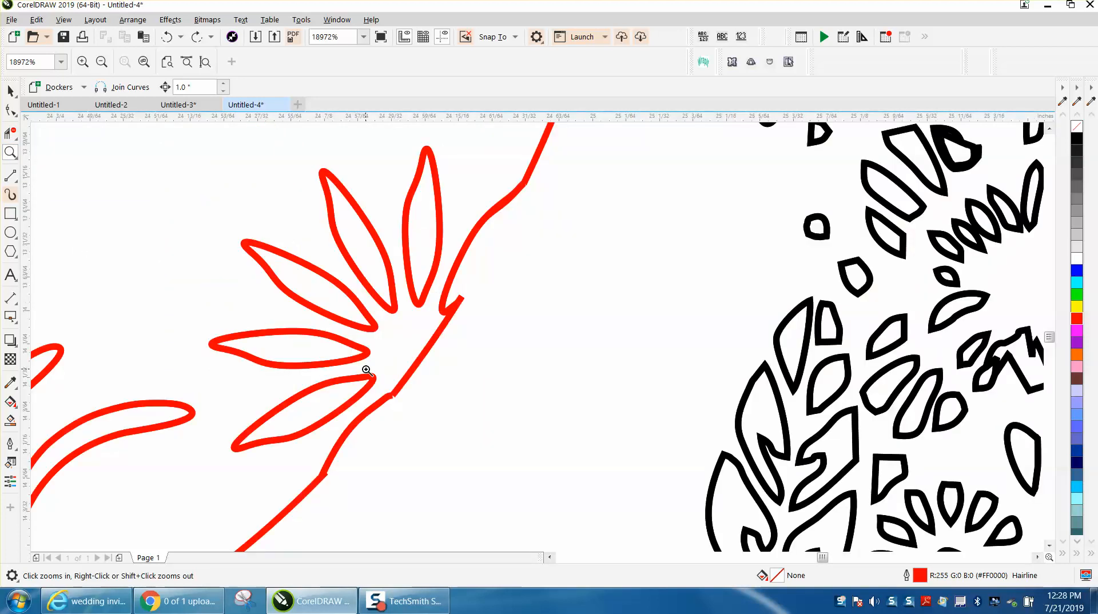
right_click(366, 370)
right_click(367, 370)
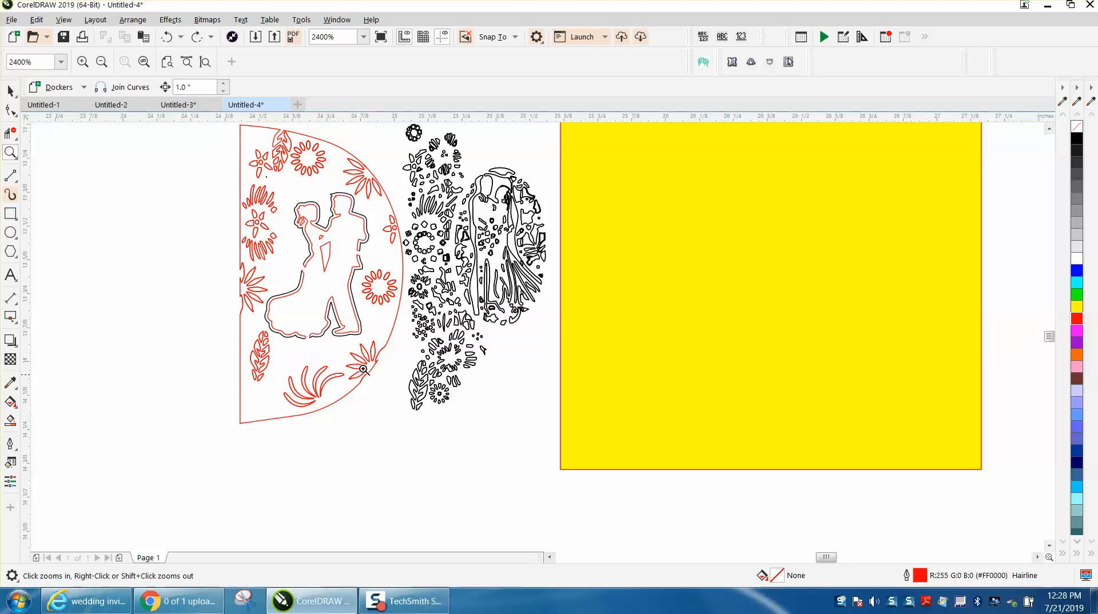
right_click(444, 289)
right_click(476, 305)
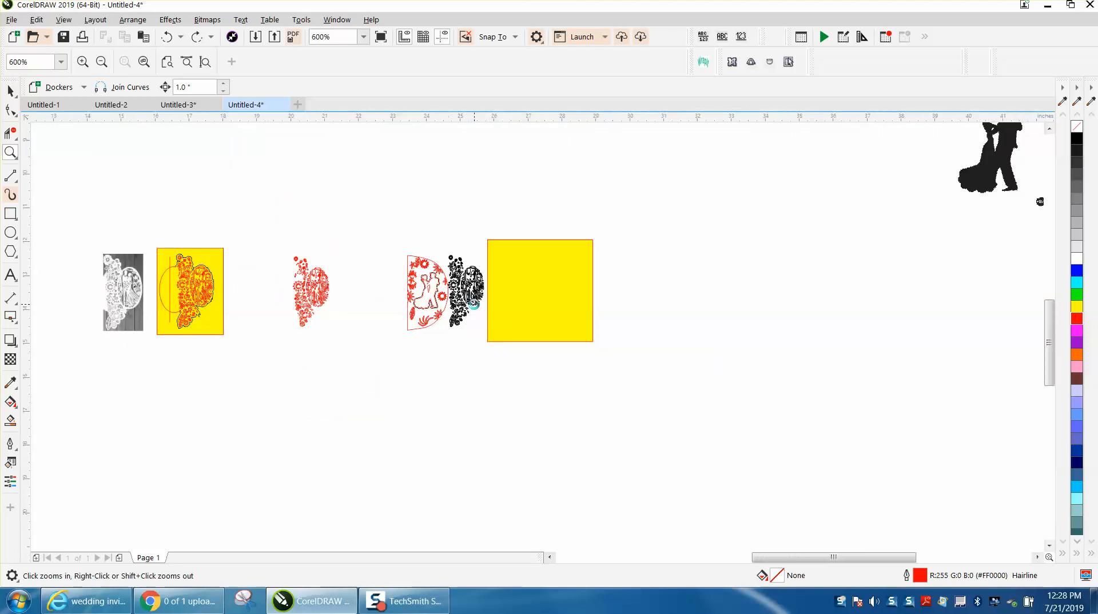
right_click(475, 305)
right_click(475, 305)
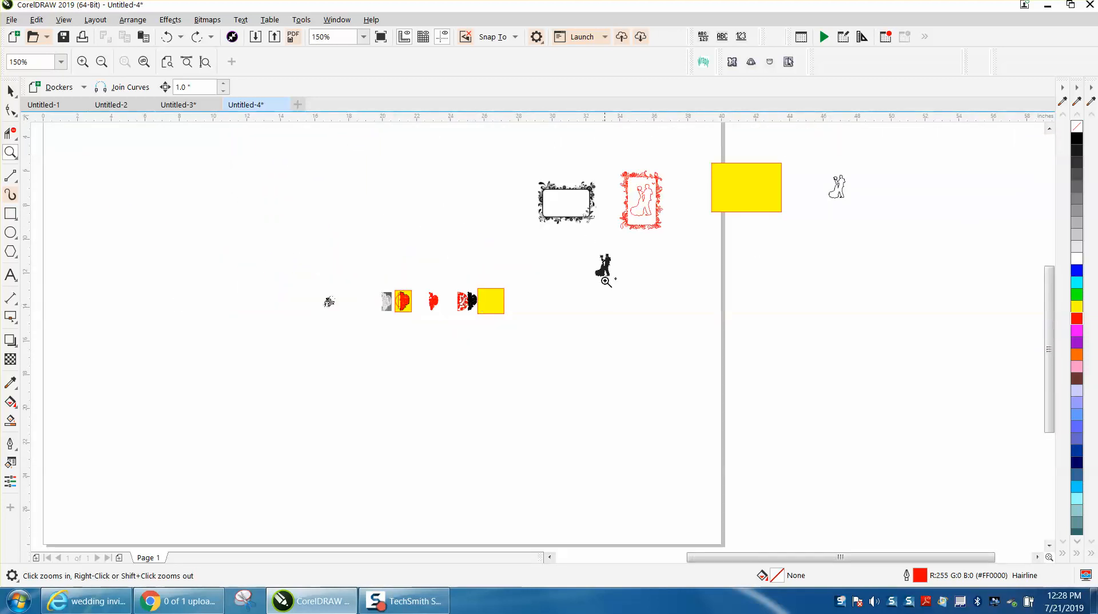
left_click_drag(453, 285, 507, 318)
left_click_drag(243, 211, 502, 416)
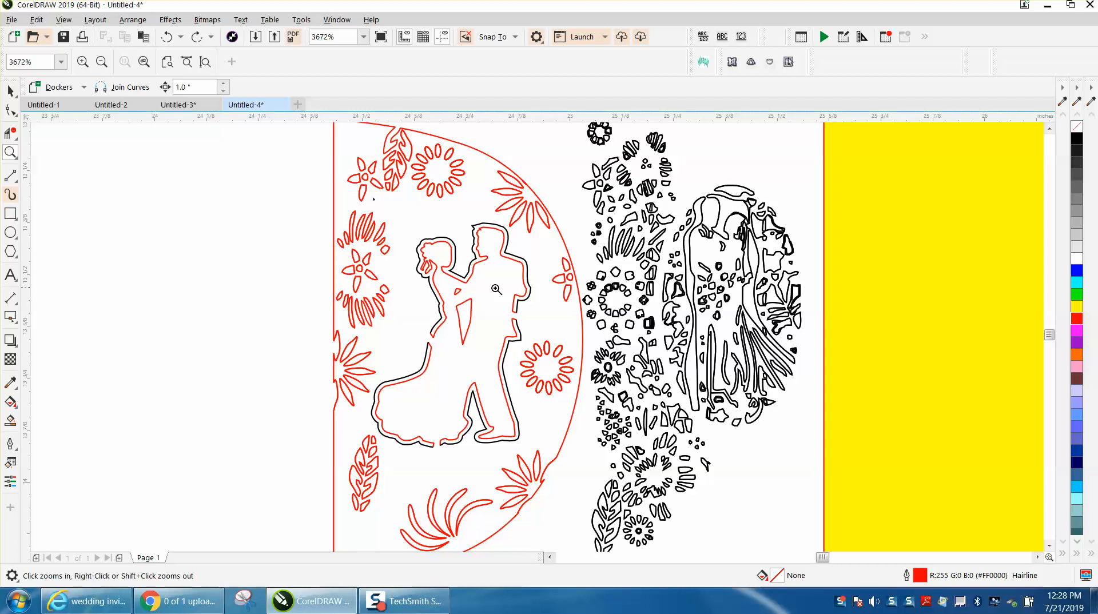
- Place a copy of the small five-petal flower from the panel's upper corner outside its straight edge, and group the copy's 14 objects
left_click(11, 110)
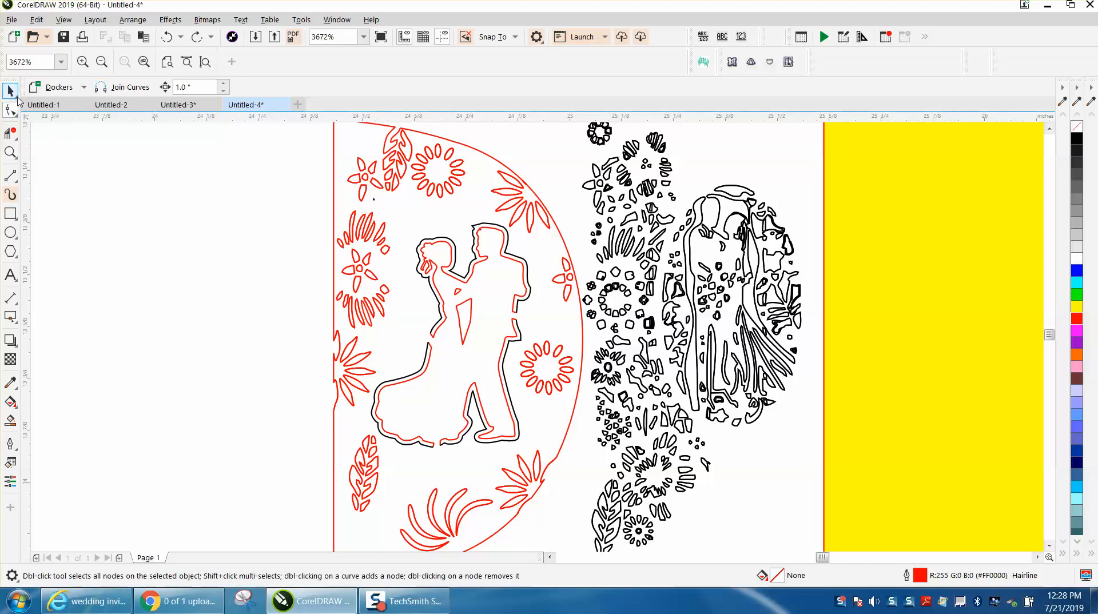
left_click(10, 90)
left_click_drag(309, 151, 304, 195)
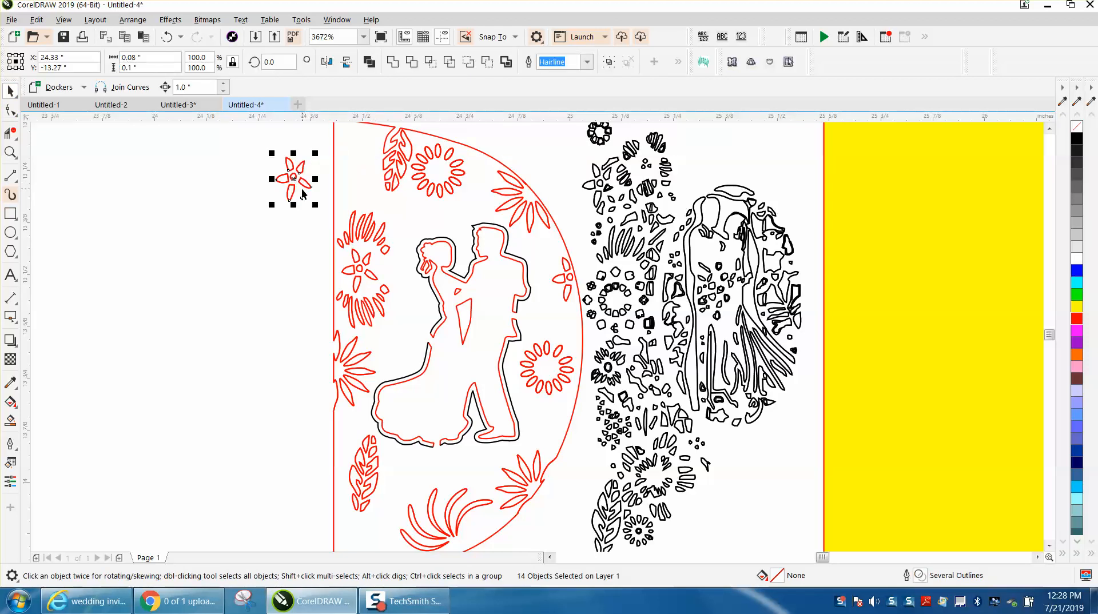
left_click_drag(295, 178, 355, 179)
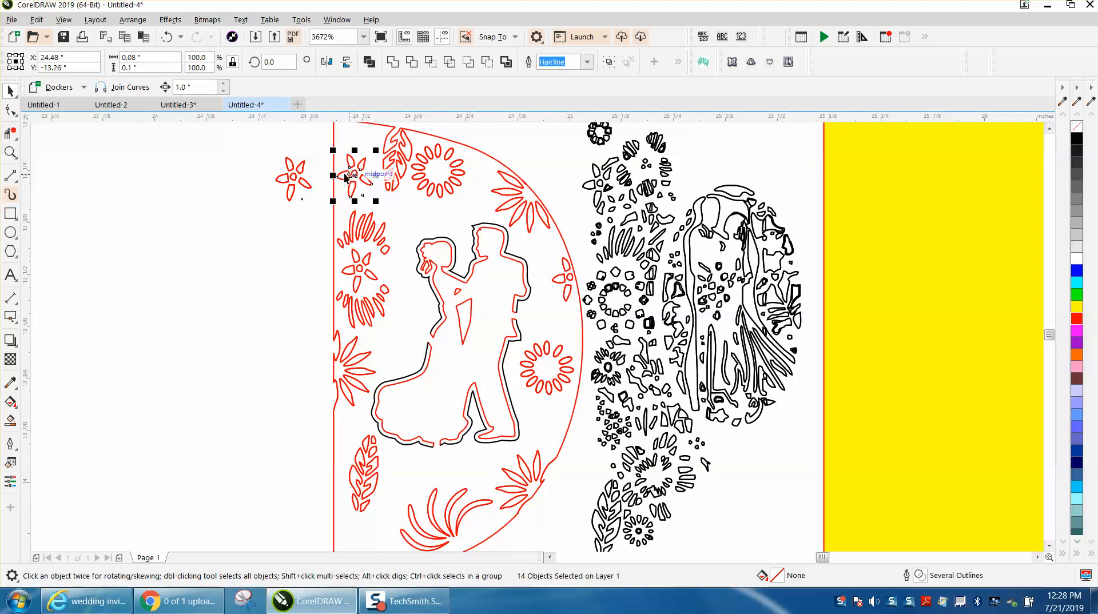
left_click(293, 182)
left_click_drag(253, 148, 321, 218)
key("ctrl+g")
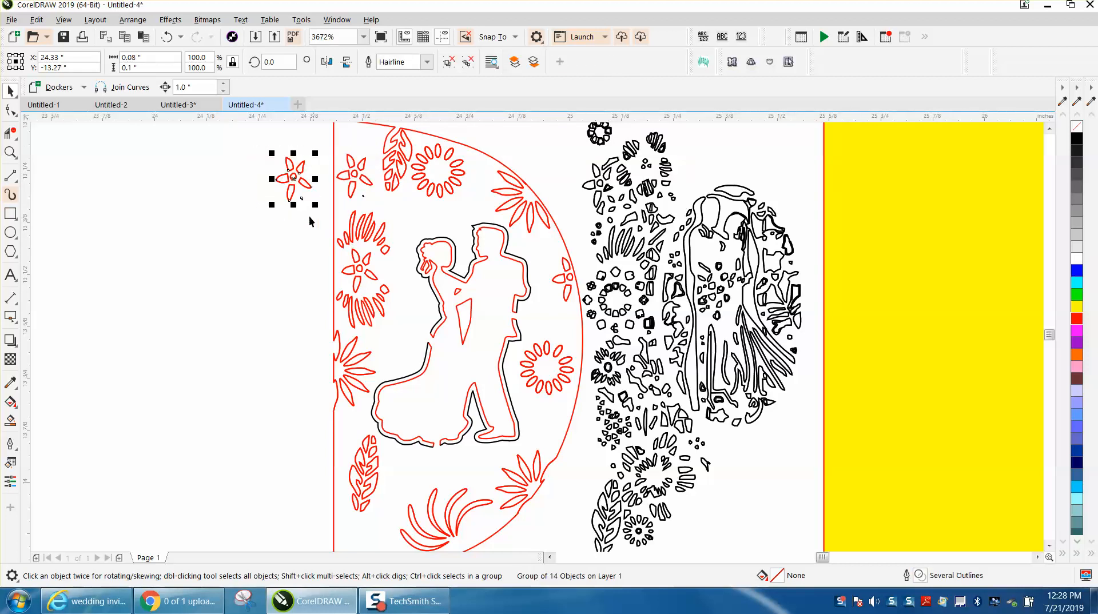
- Move the grouped flower across the panel's straight edge just above the lower corner, centred at about X 24.44", Y -14.14"
scroll(309, 215, "down", 2)
left_click_drag(303, 224, 325, 419)
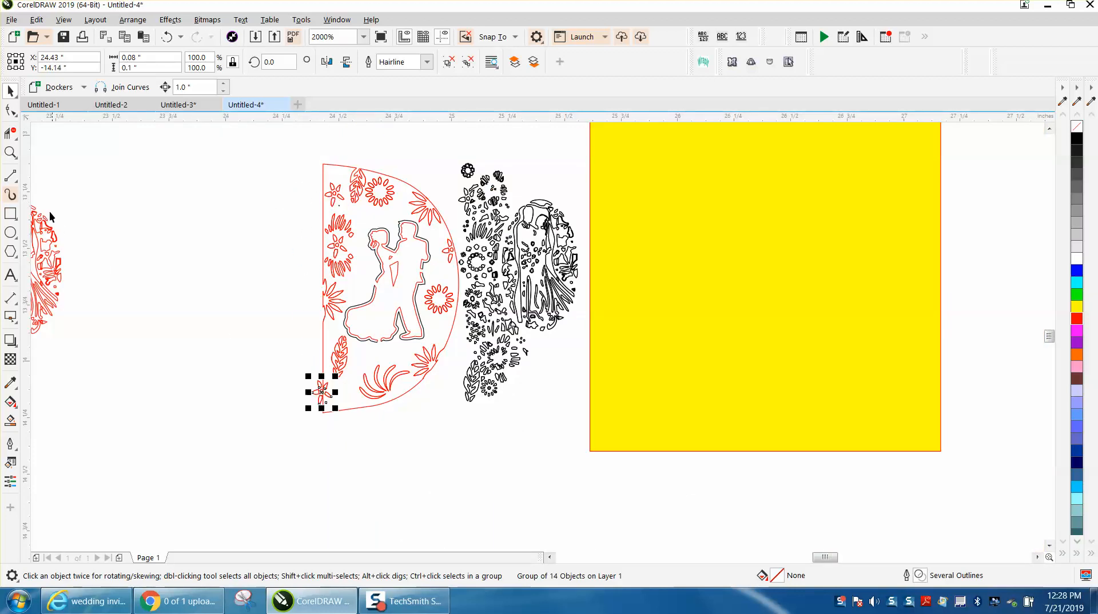
left_click(11, 152)
left_click_drag(407, 418, 407, 419)
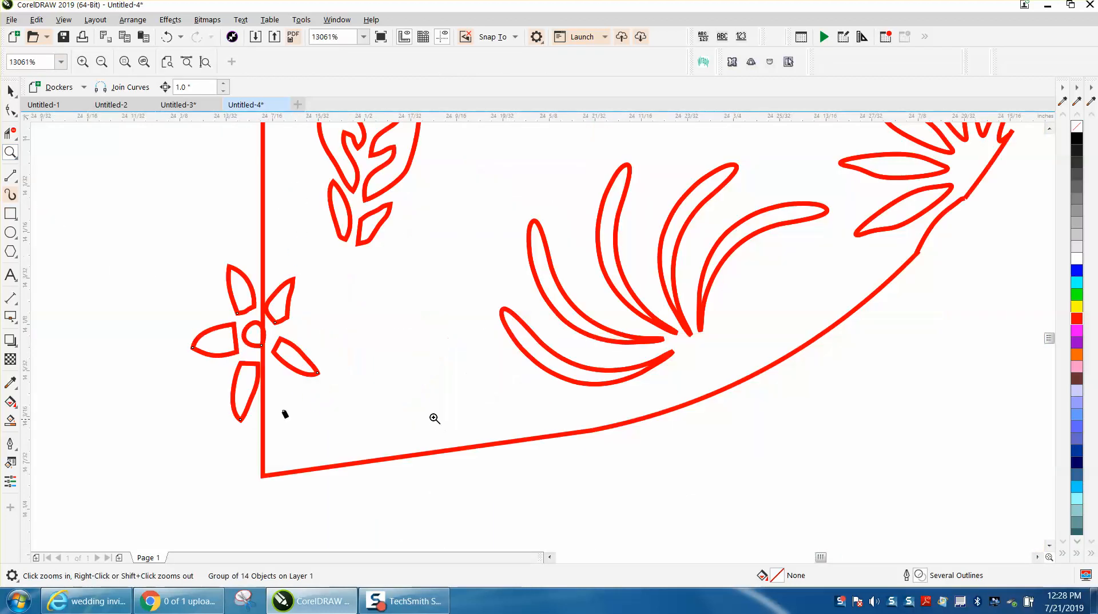
left_click(10, 90)
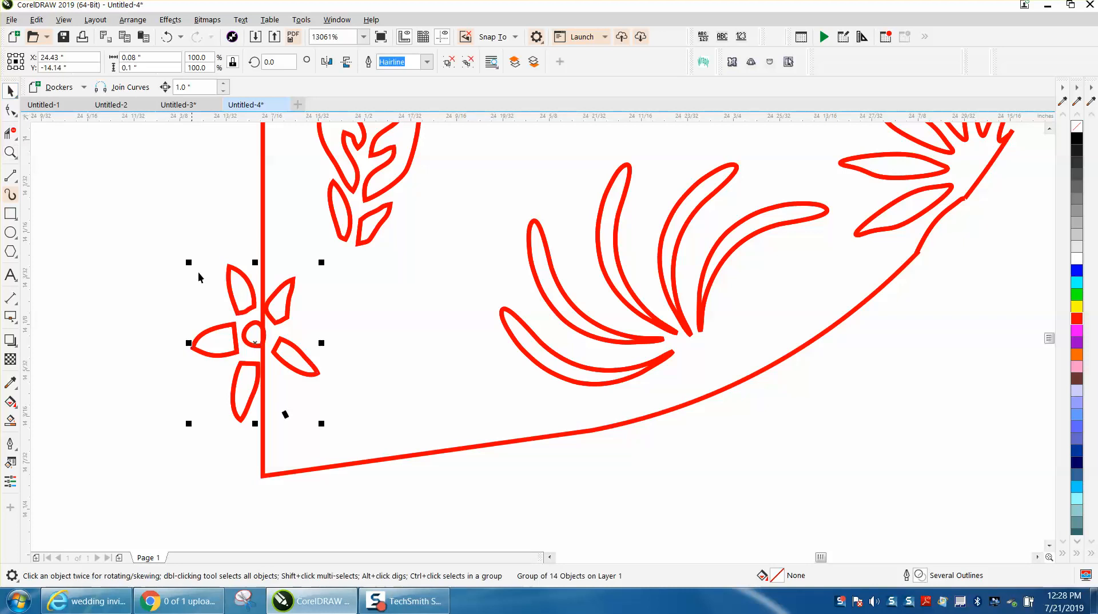
left_click_drag(256, 343, 270, 346)
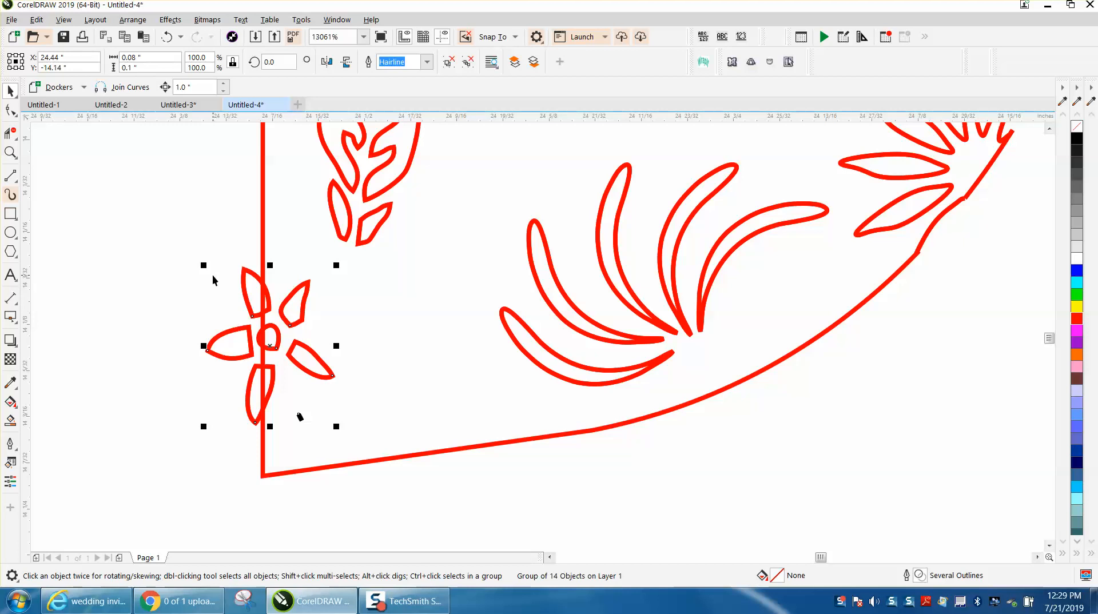
- Try to cut the grouped flower out of the panel outline with the shaping commands, and undo the attempts
left_click(263, 249, "shift")
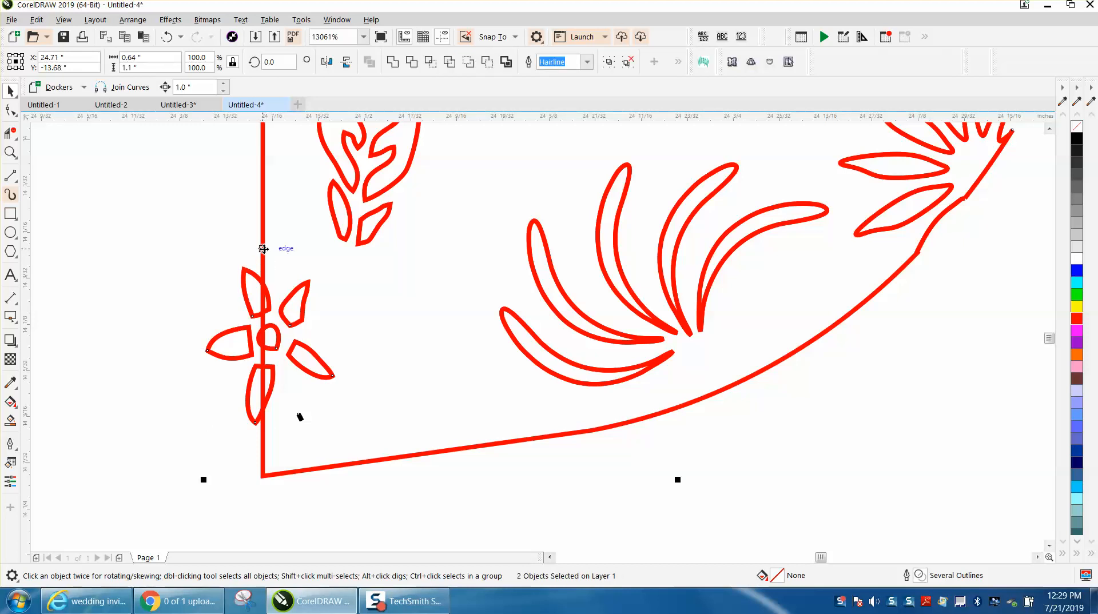
left_click(470, 63)
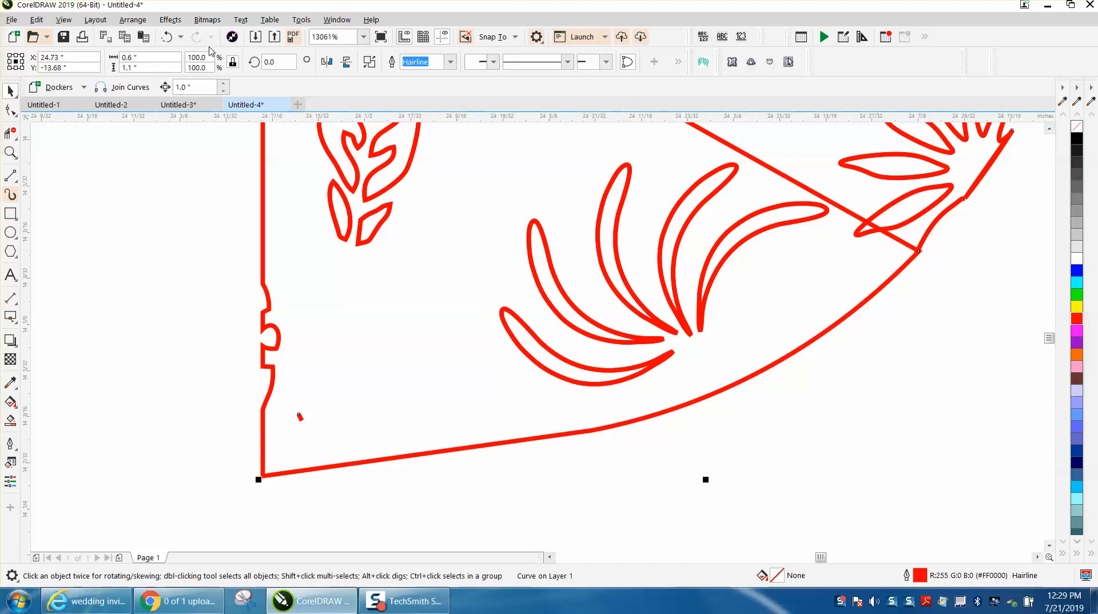
left_click(166, 37)
left_click(488, 62)
left_click(167, 37)
- Delete the flower segments outside the panel's straight edge and the edge segments crossing its petals and centre with Virtual Segment Delete
left_click(10, 133)
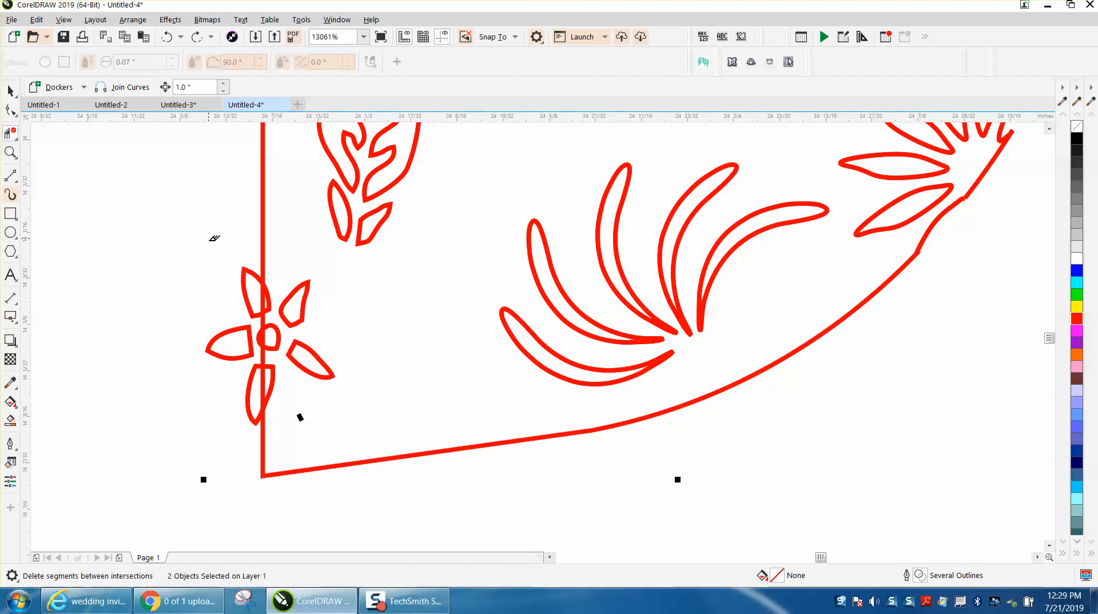
left_click(265, 331)
left_click(260, 335)
left_click(241, 331)
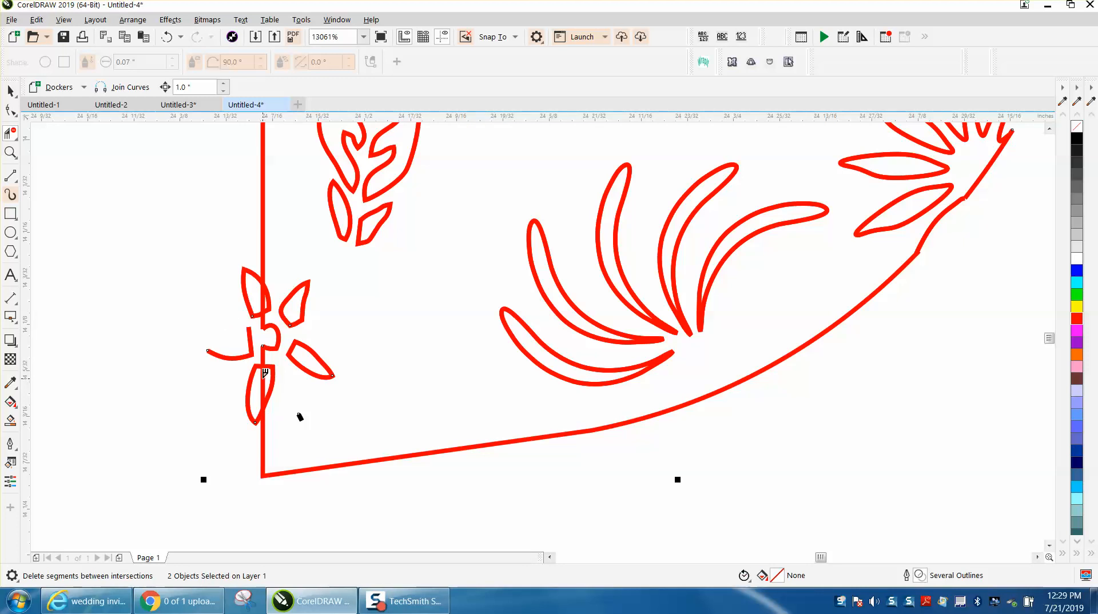
left_click(253, 374)
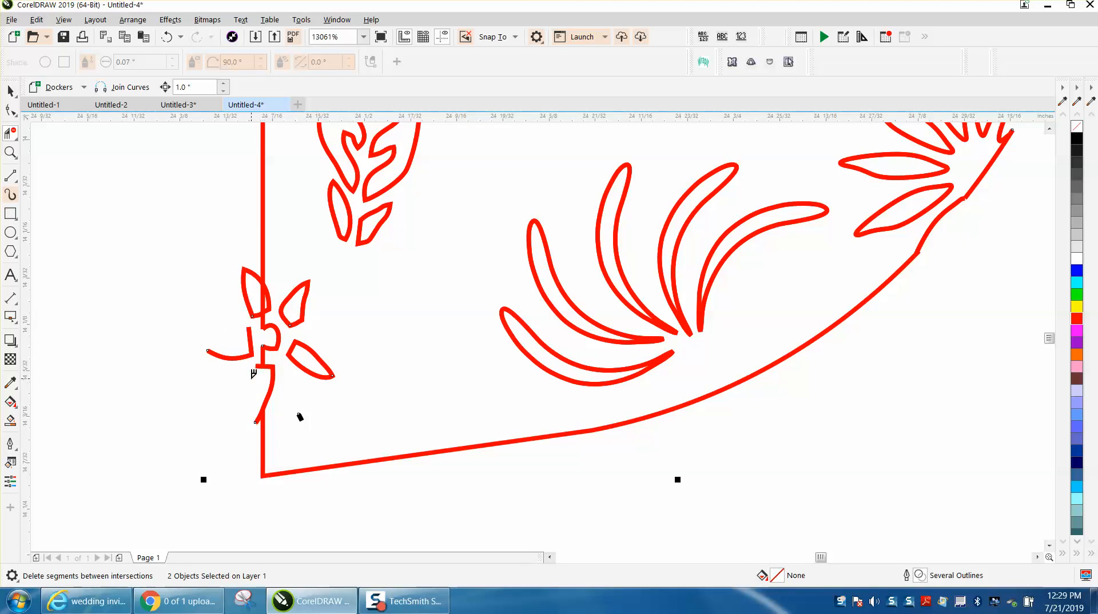
left_click(259, 416)
left_click(247, 356)
left_click(250, 342)
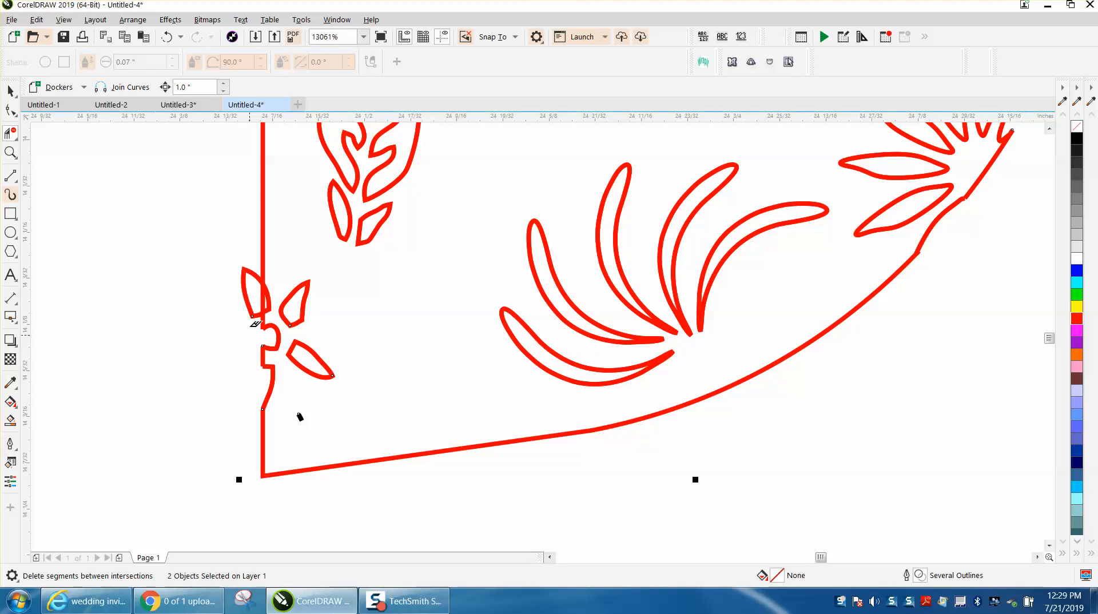
left_click(252, 315)
left_click(258, 273)
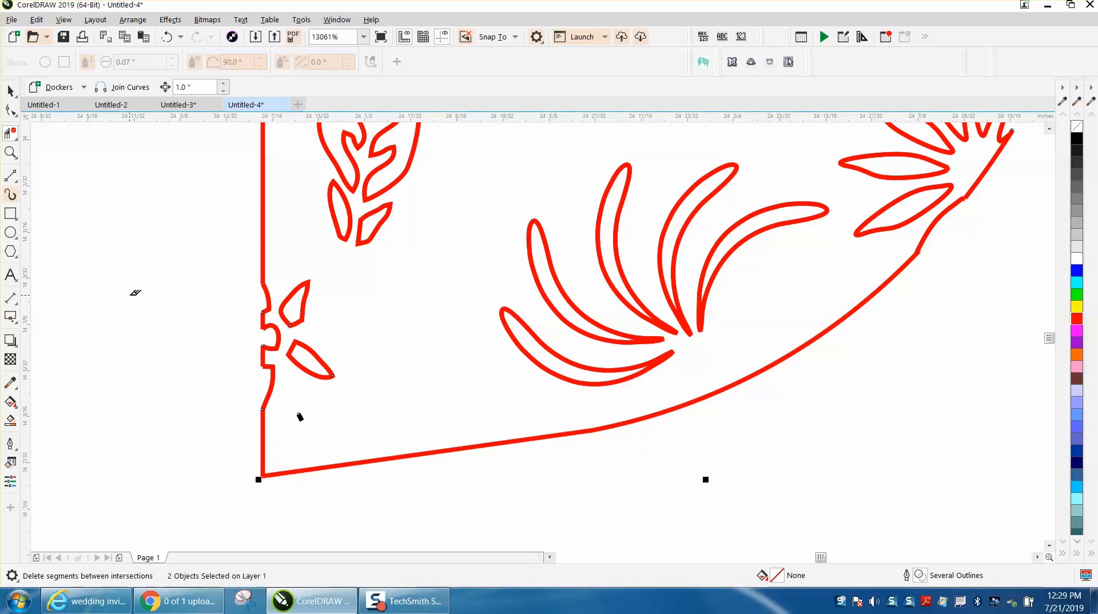
- Ungroup all objects of the trimmed flower near the panel's lower corner, and delete the tiny stray speck below it
scroll(136, 293, "down", 1)
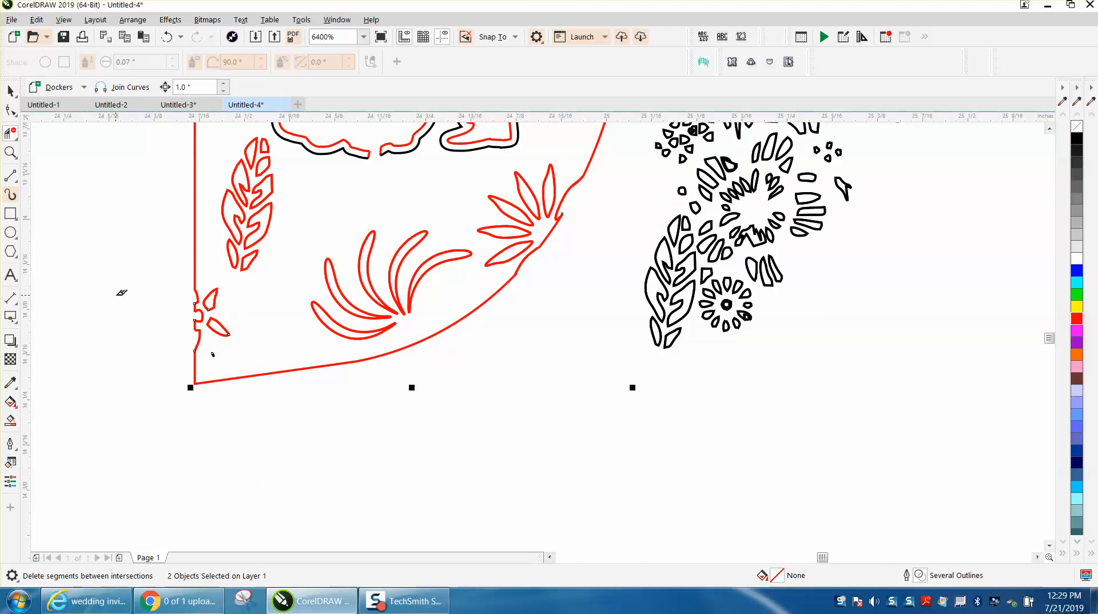
left_click(10, 90)
left_click(191, 373)
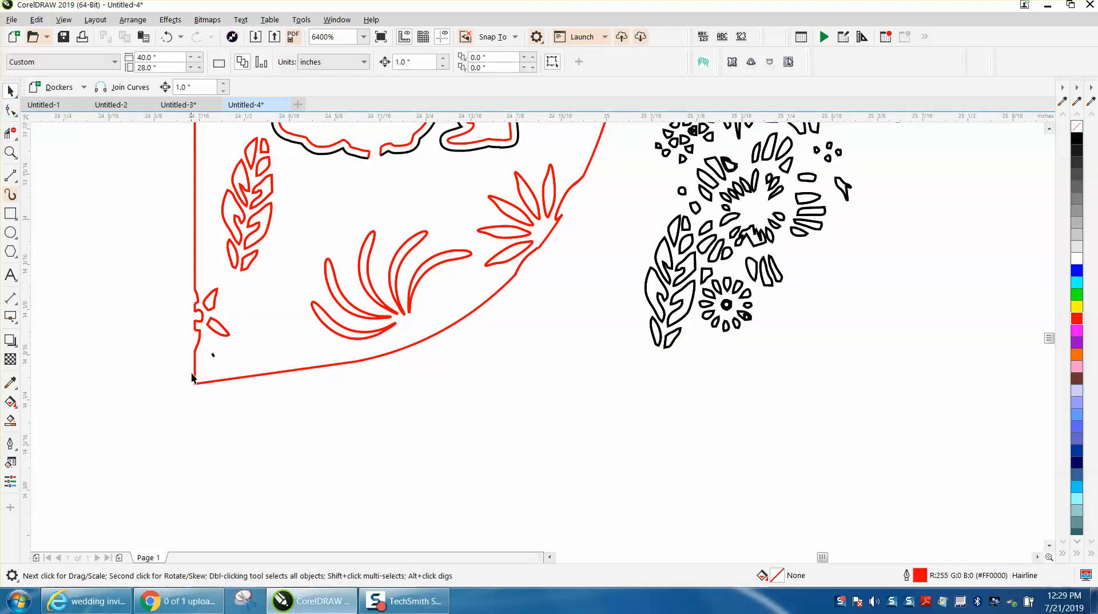
left_click(214, 354)
left_click_drag(154, 346, 221, 365)
left_click(215, 356)
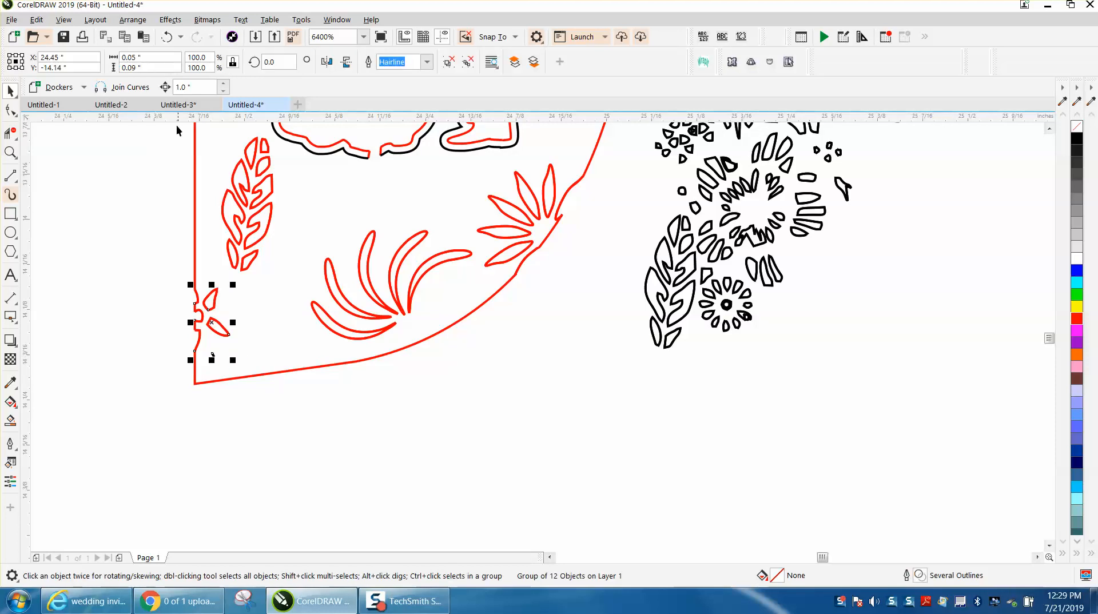
left_click(133, 20)
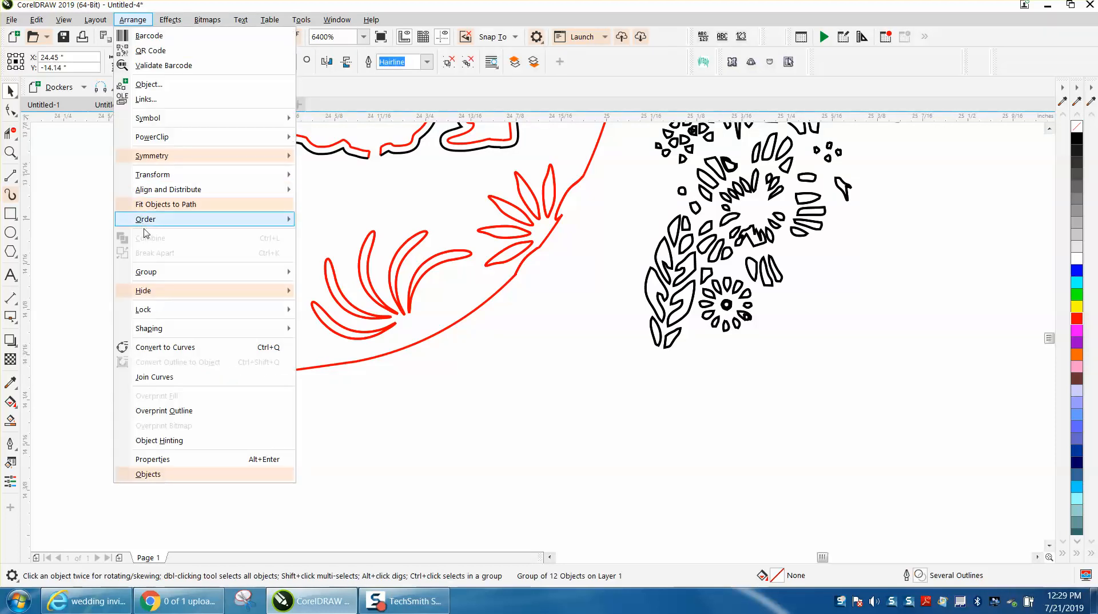
mouse_move(158, 278)
left_click(320, 292)
left_click(379, 392)
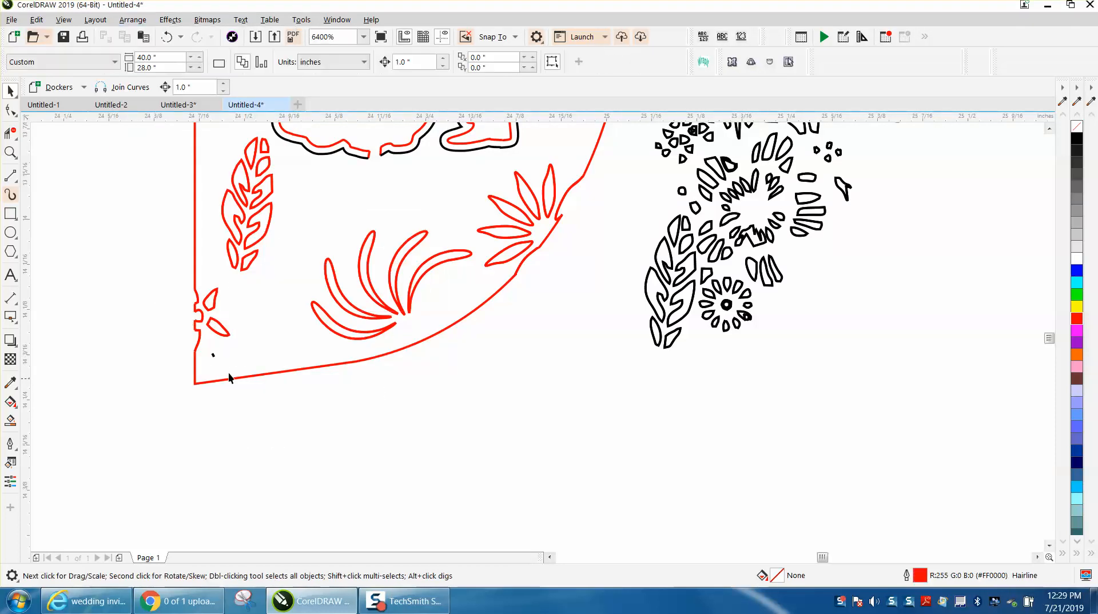
left_click_drag(255, 370, 257, 371)
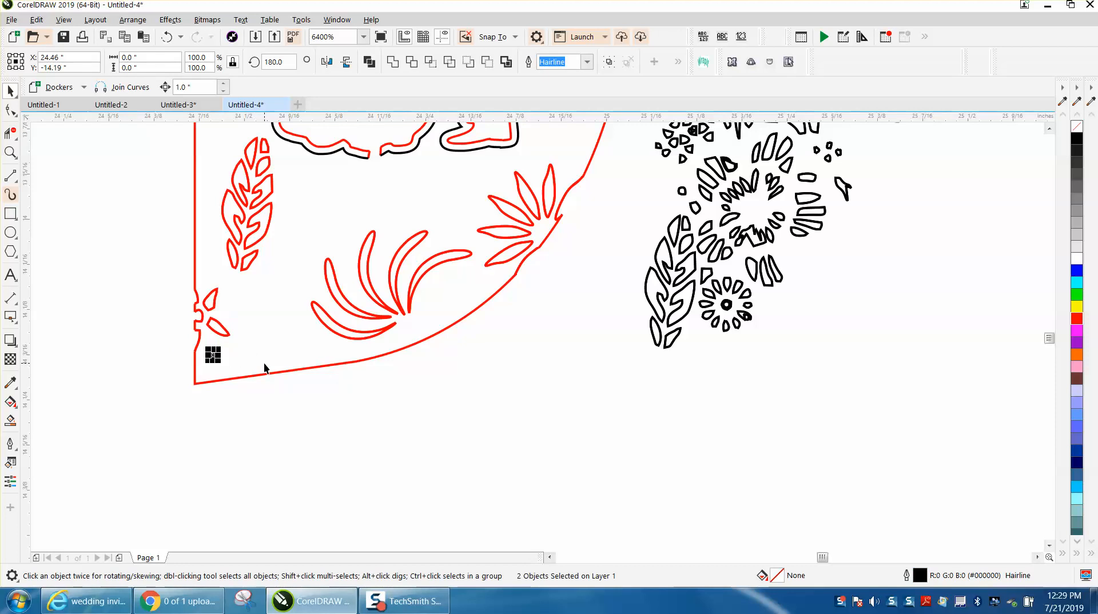
left_click(266, 369)
- Examine the panel, the black ornament pattern and the grey reference photo with its traced versions at different magnifications
scroll(310, 392, "down", 2)
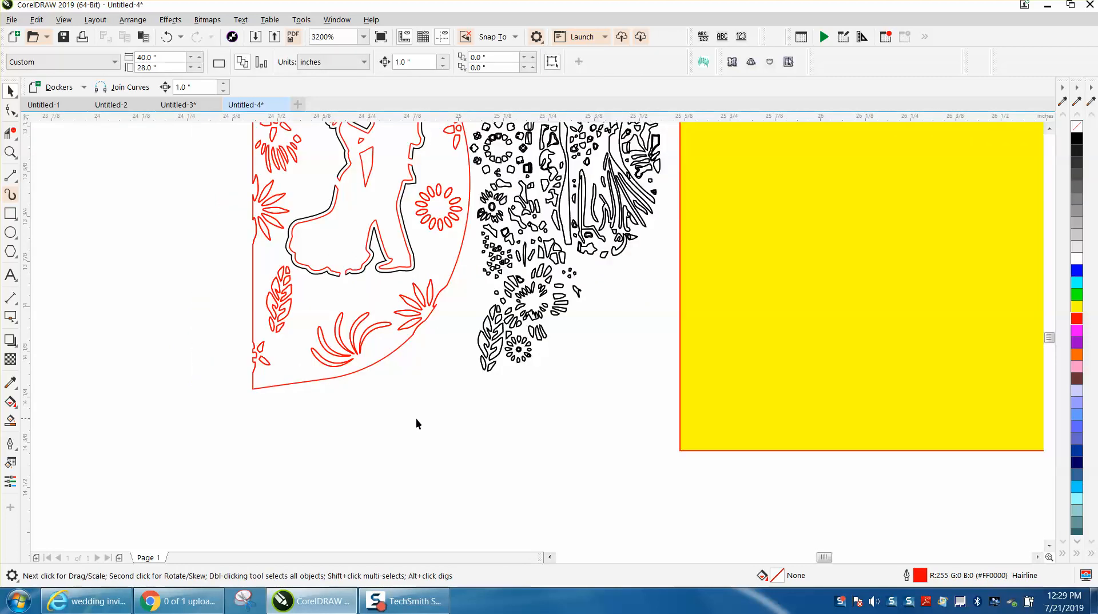
scroll(414, 418, "down", 1)
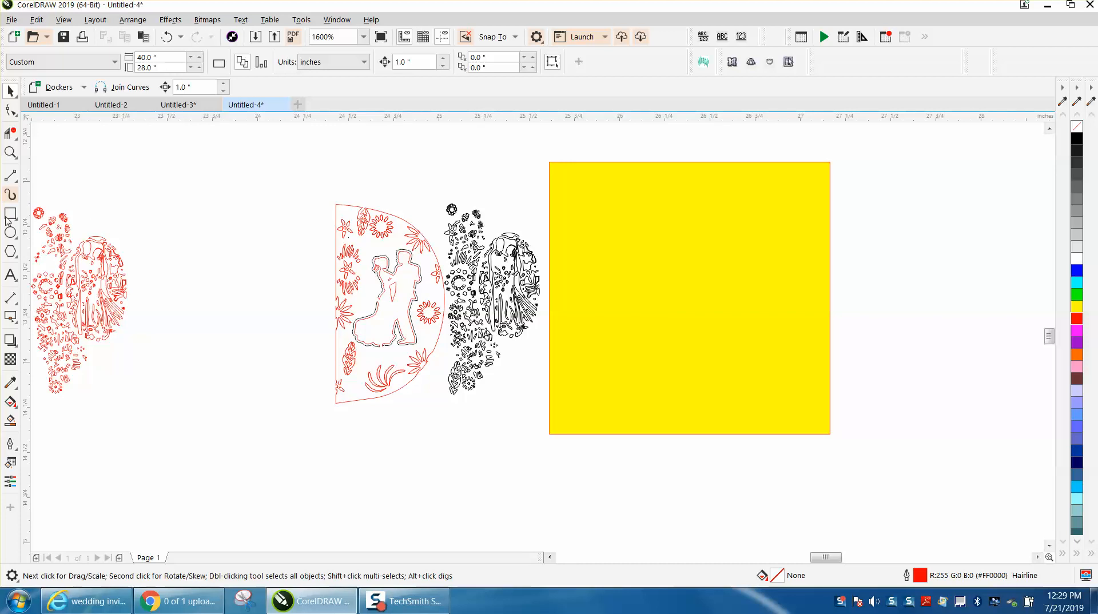
left_click(10, 152)
left_click_drag(444, 220, 575, 395)
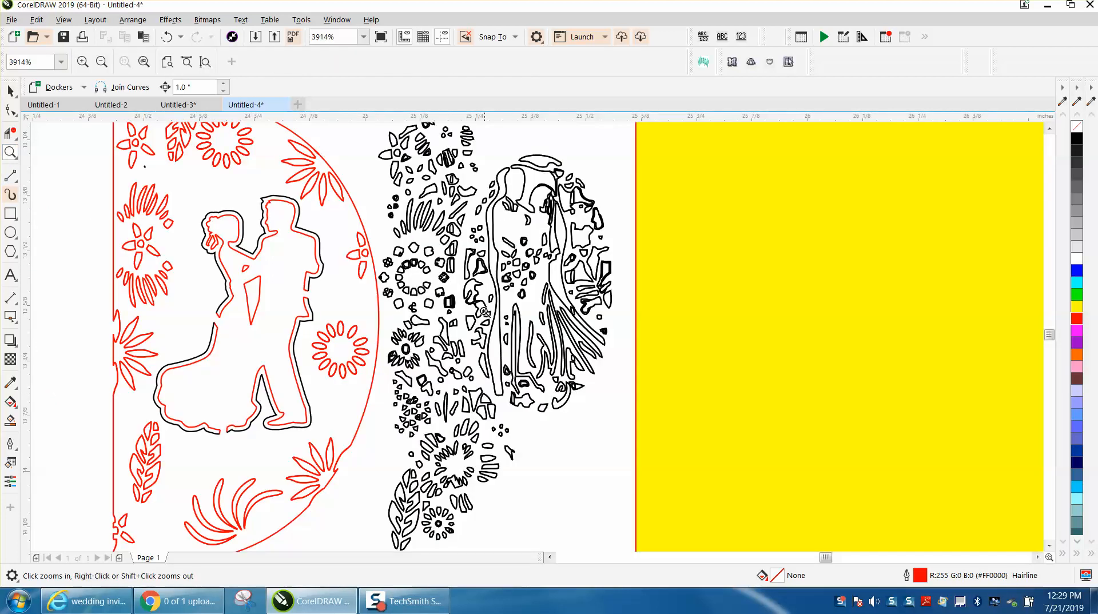
scroll(490, 303, "down", 10)
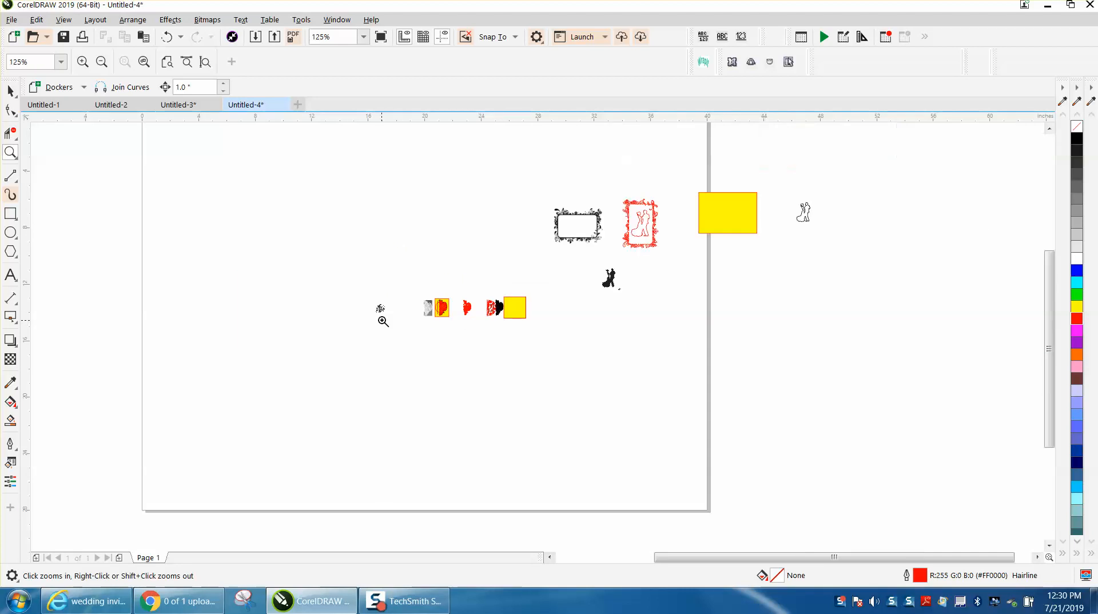
left_click_drag(451, 321, 452, 321)
left_click_drag(297, 269, 456, 426)
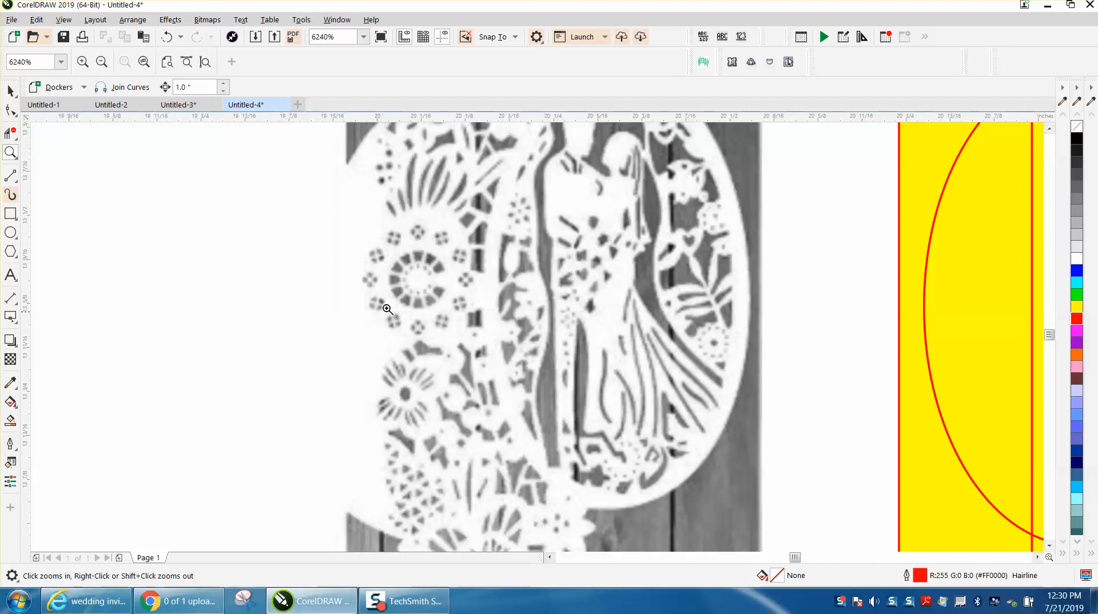
scroll(354, 284, "down", 2)
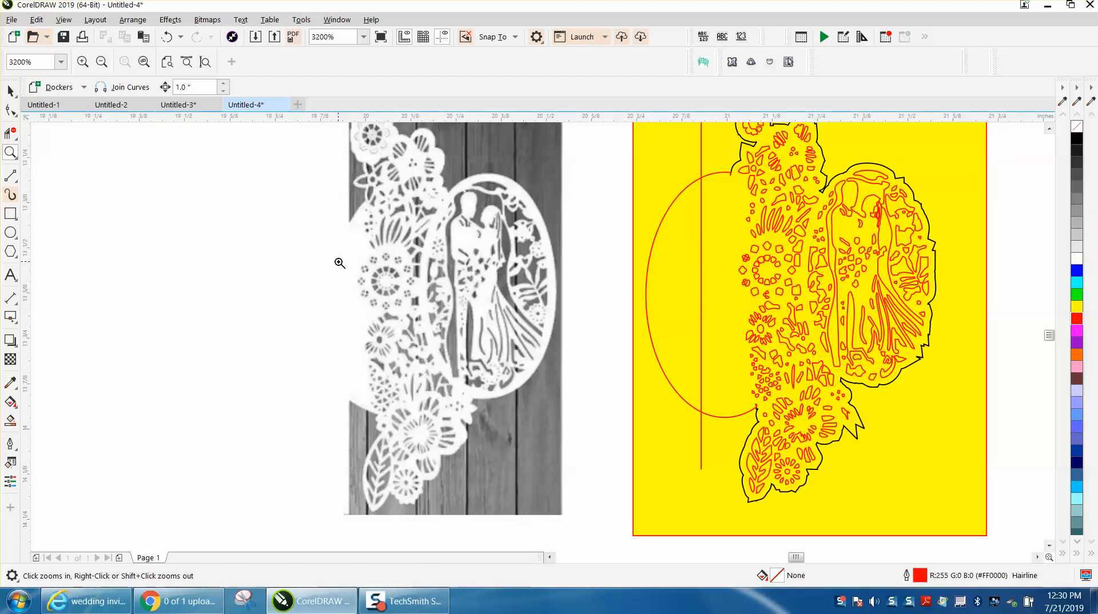
scroll(339, 263, "down", 2)
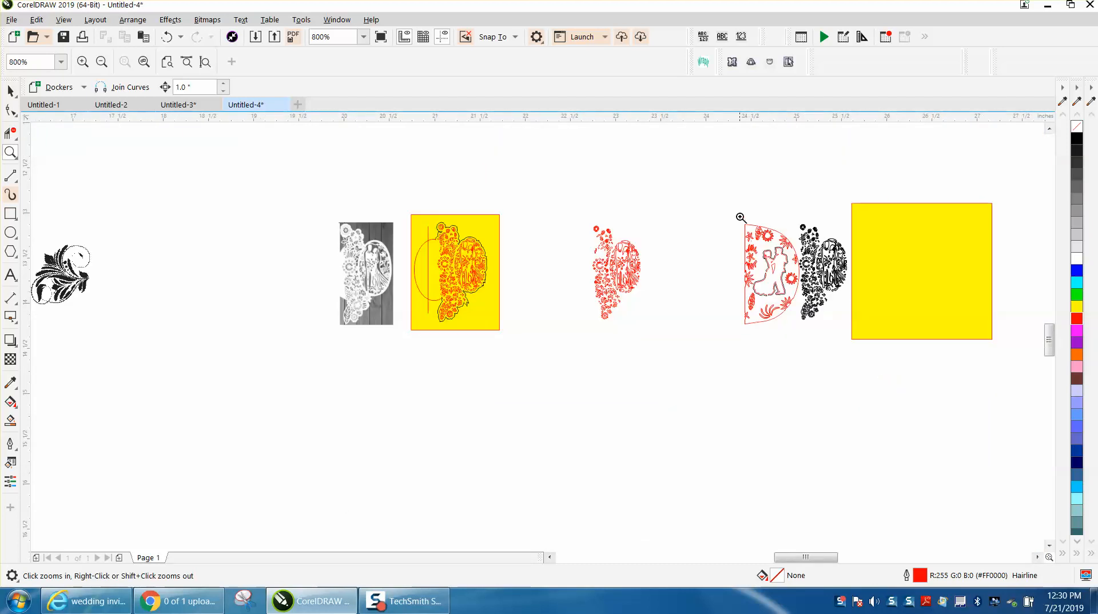
left_click_drag(817, 330, 815, 331)
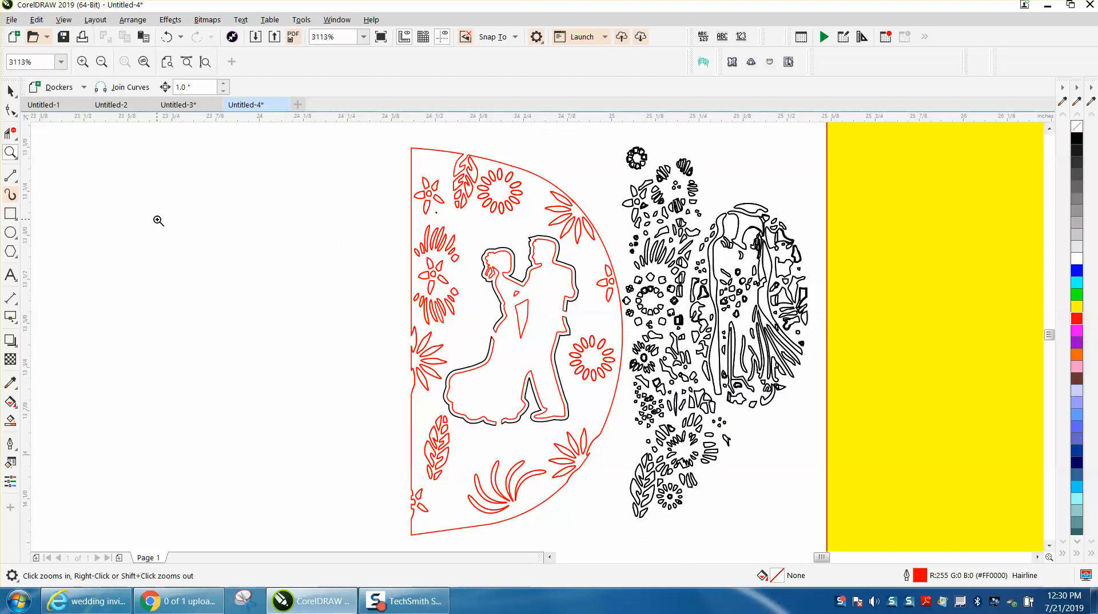
- Fill the panel and couple with black using Smart Fill, and move the yellow square behind them to about X 24.95", Y -13.69"
left_click(10, 421)
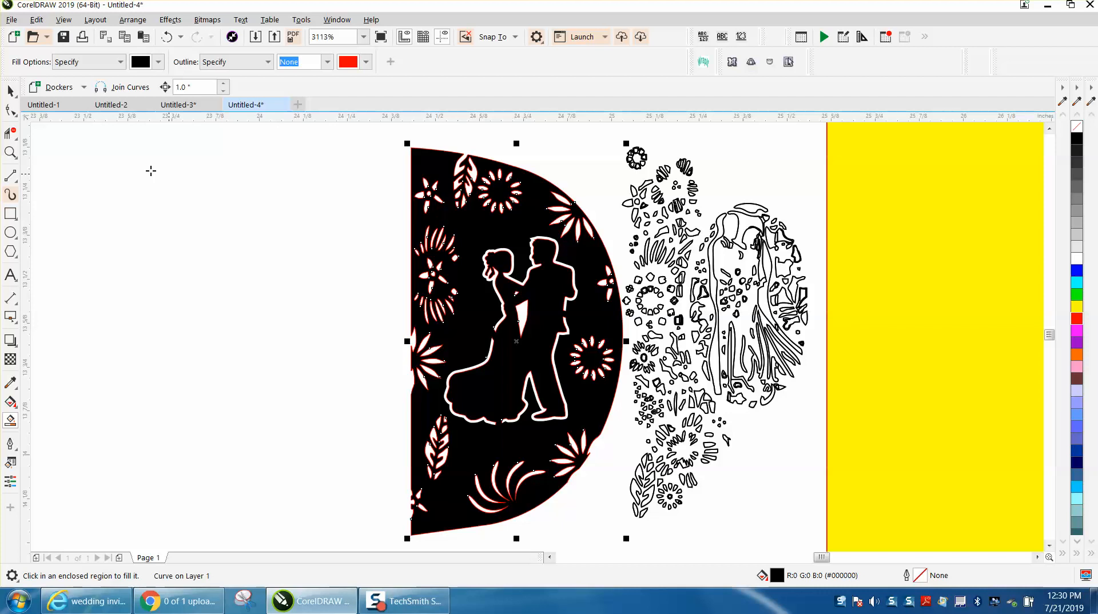
left_click(10, 90)
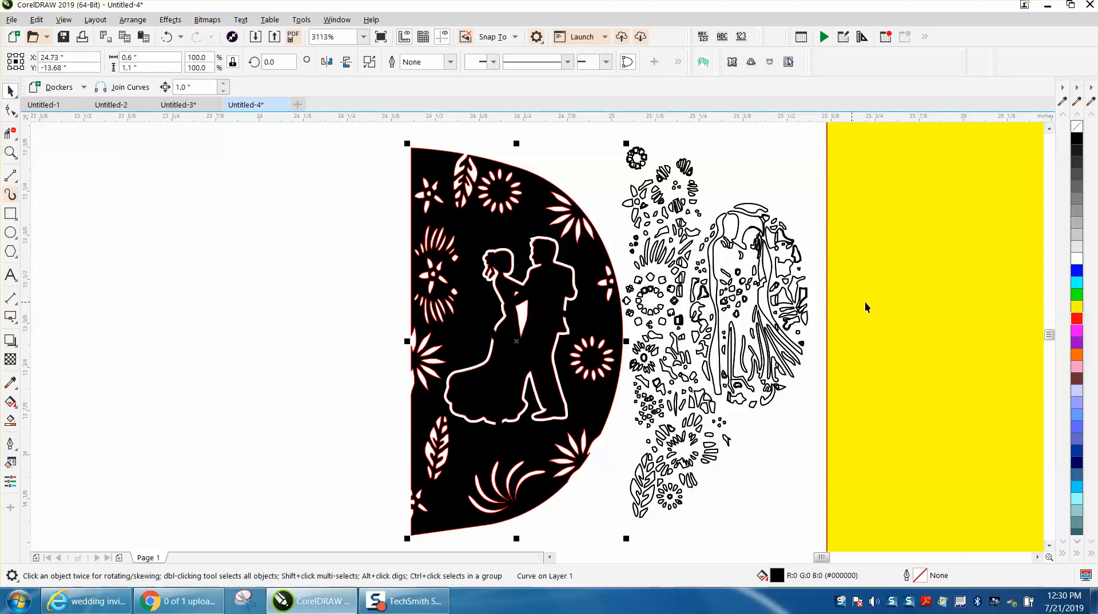
left_click(898, 305)
left_click_drag(898, 305, 392, 320)
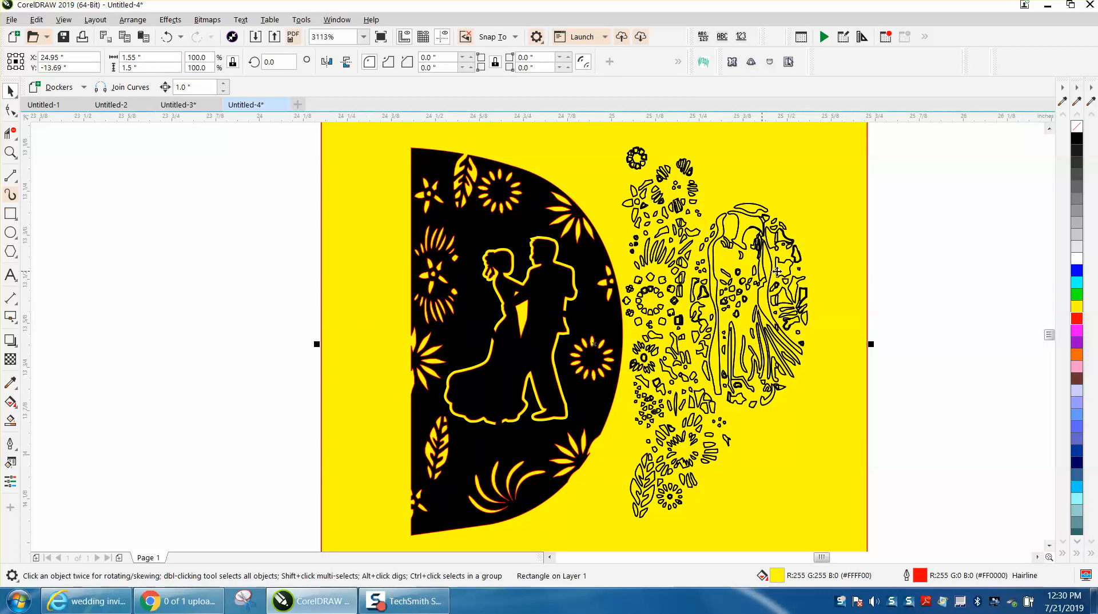
- Fill the background square with blue, and remove the outlines from the square and from the panel with its ornaments
left_click(1076, 272)
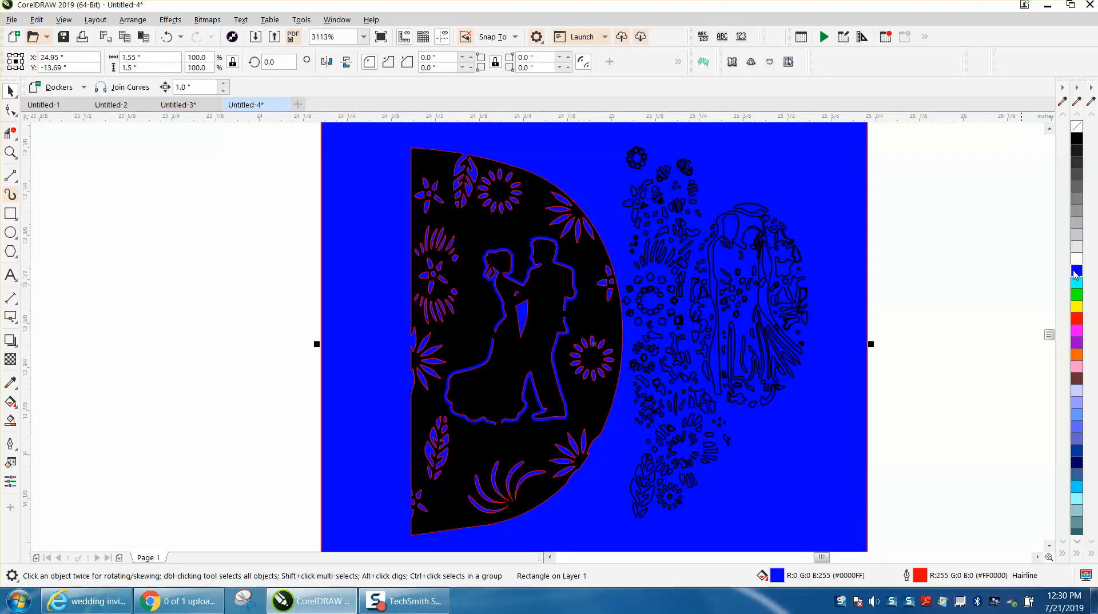
right_click(1076, 128)
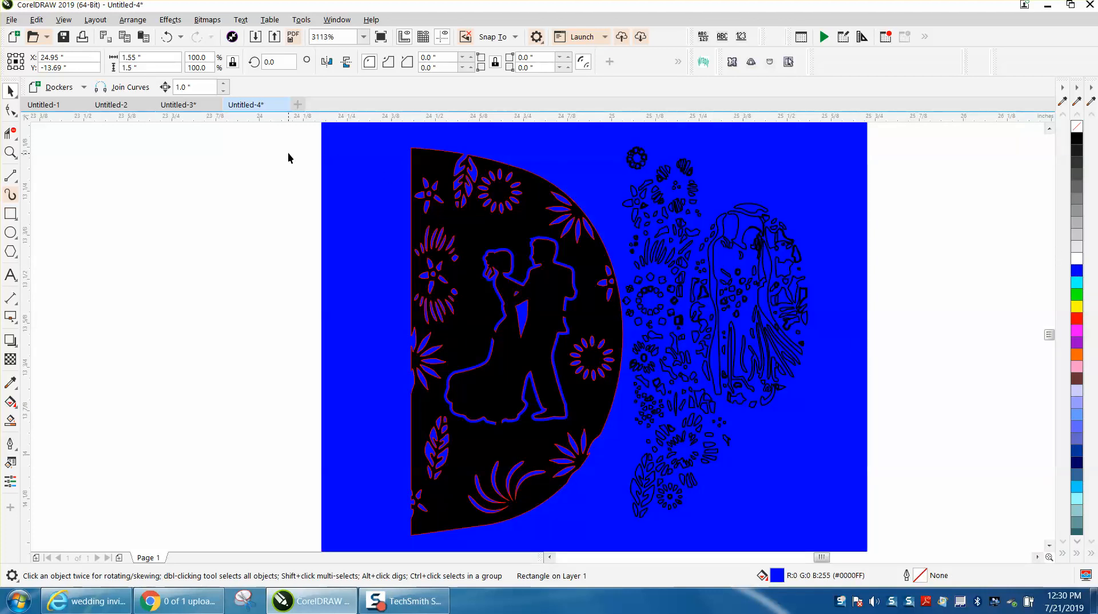
left_click(288, 156)
left_click_drag(307, 148, 643, 555)
right_click(1077, 127)
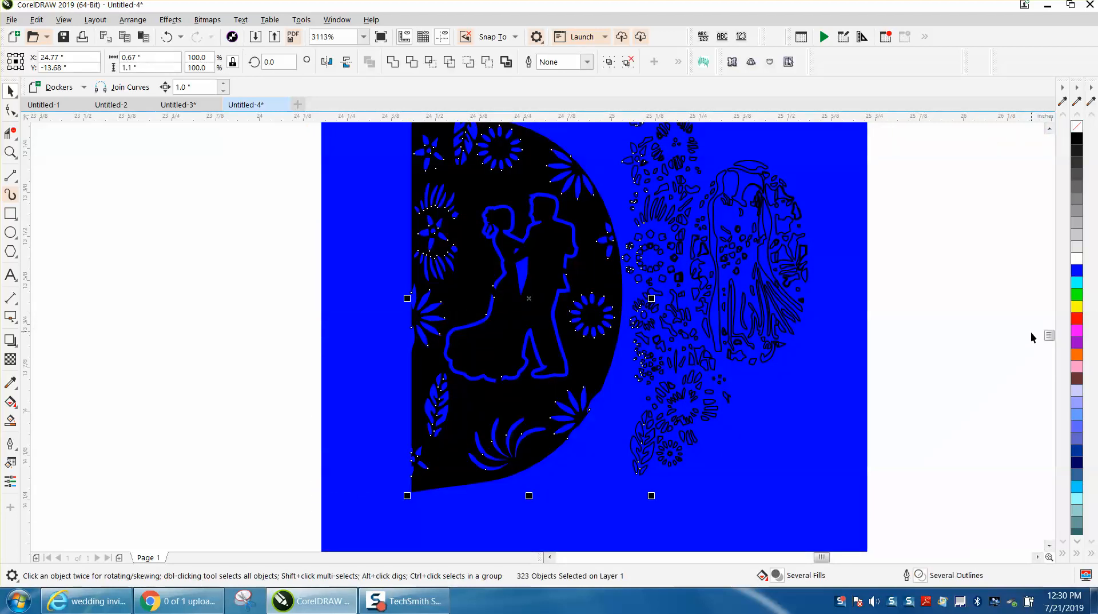
- Deselect the artwork and examine the black panel with its cut-outs against the blue square at different magnifications
left_click_drag(1049, 336, 1050, 336)
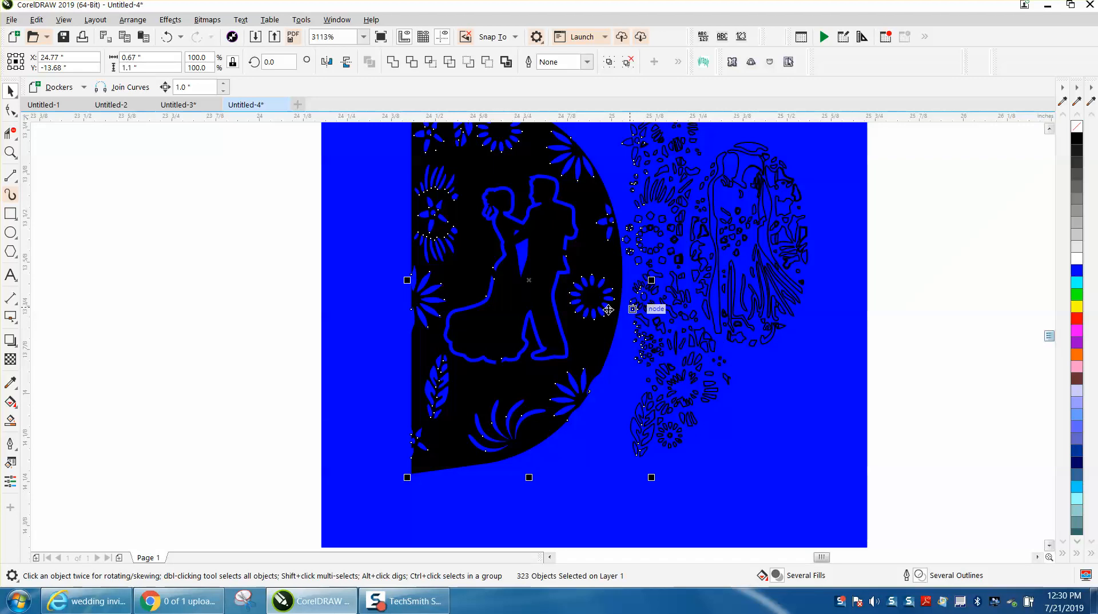
left_click(252, 241)
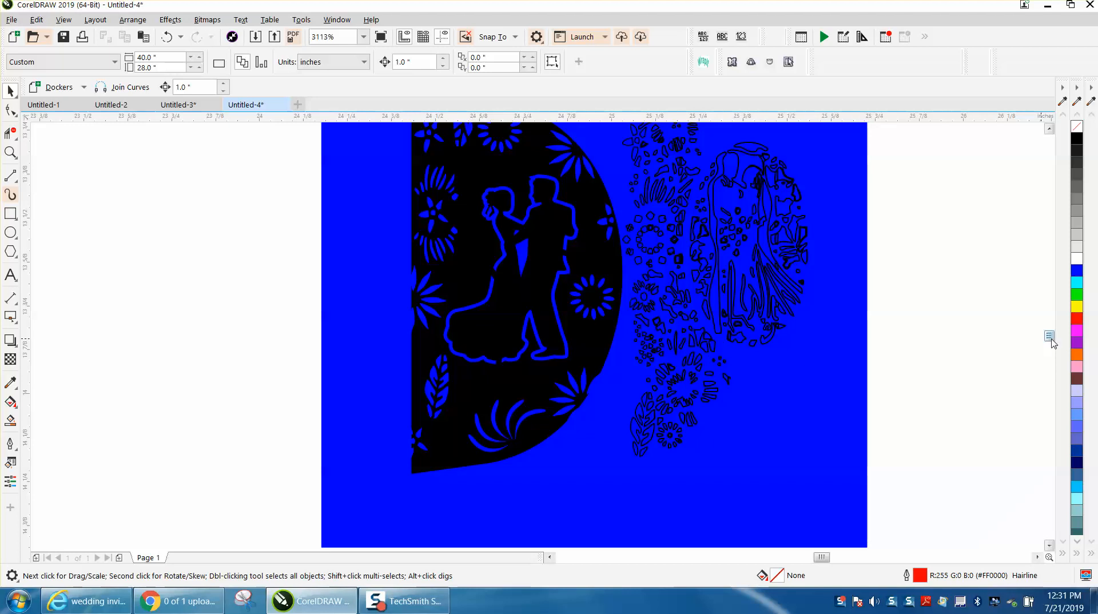
scroll(1050, 338, "up", 3)
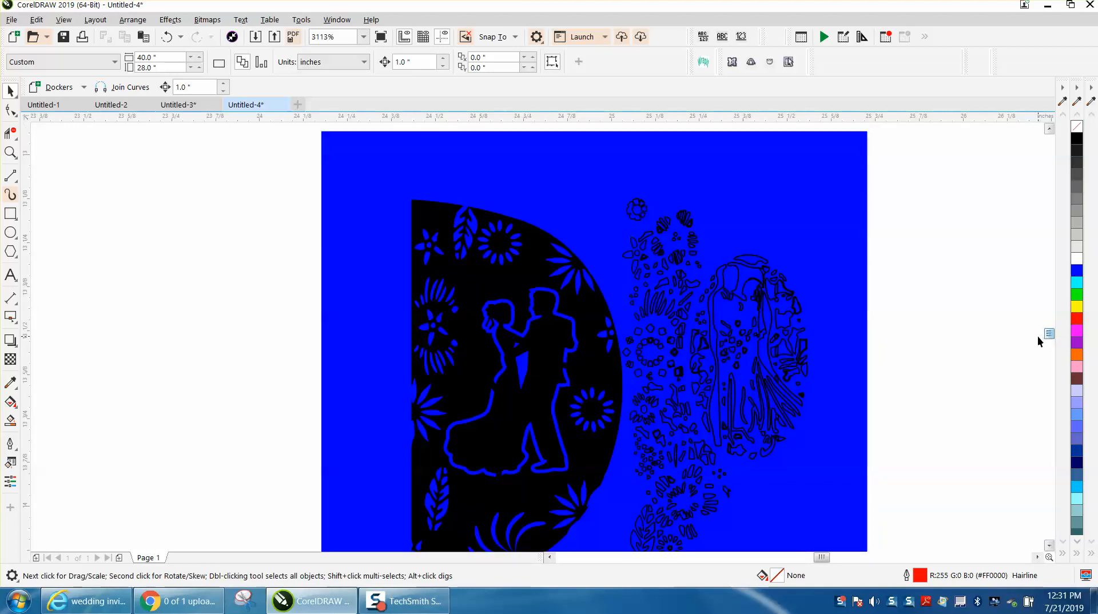
scroll(1039, 340, "down", 2)
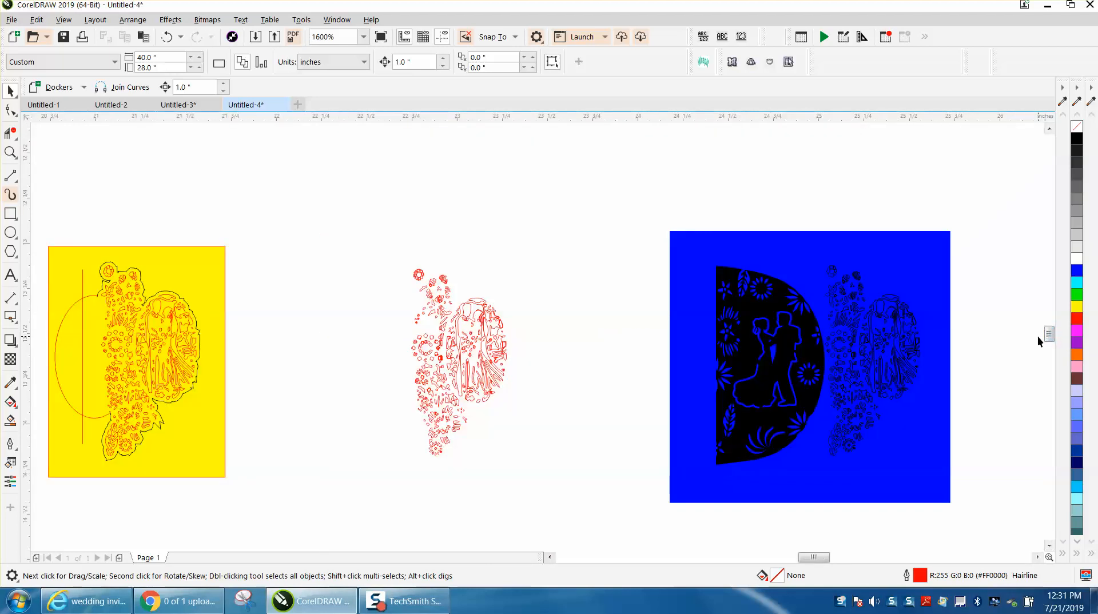
left_click(10, 152)
left_click_drag(648, 252, 861, 480)
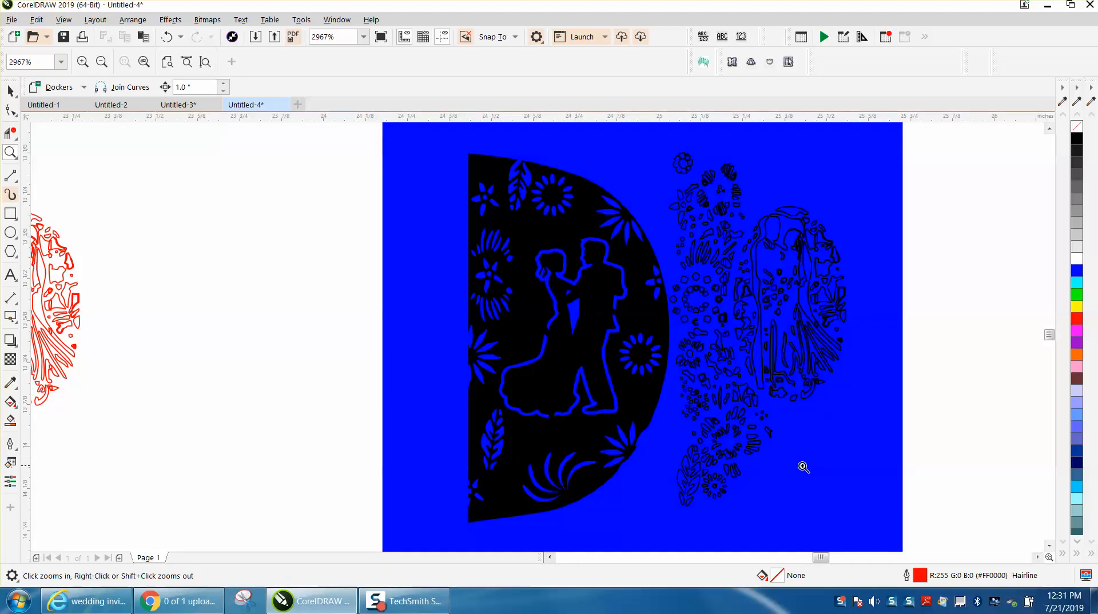